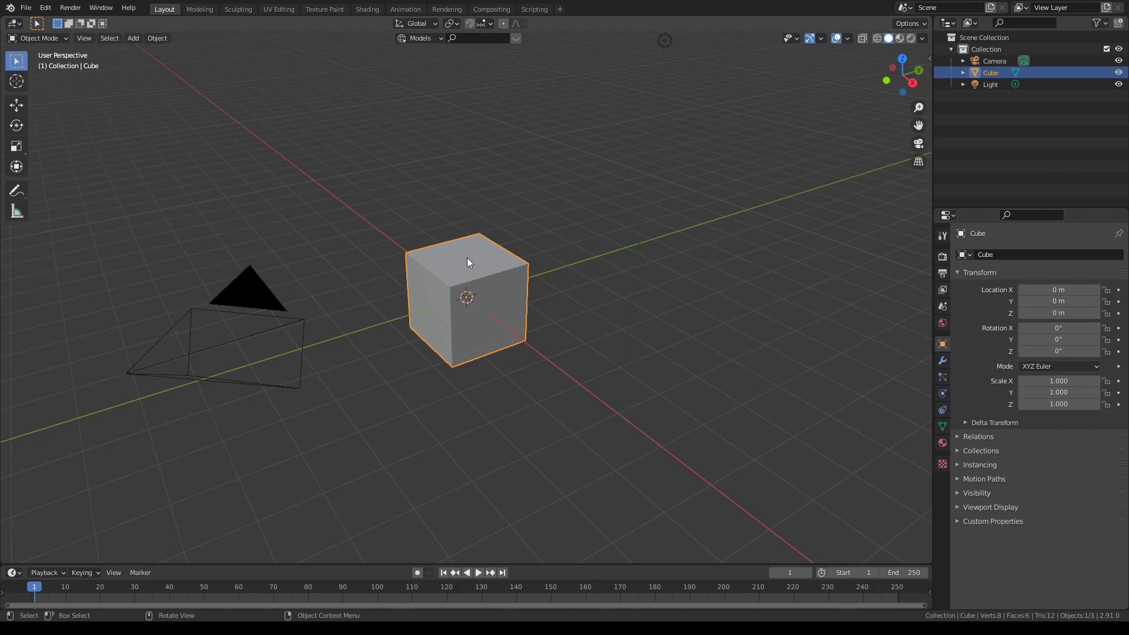
# Launch Sketch_N_Carve on the cube with SMART_JOIN on and Guides and Confirm off, entering Draw mode.
pyautogui.press('k')
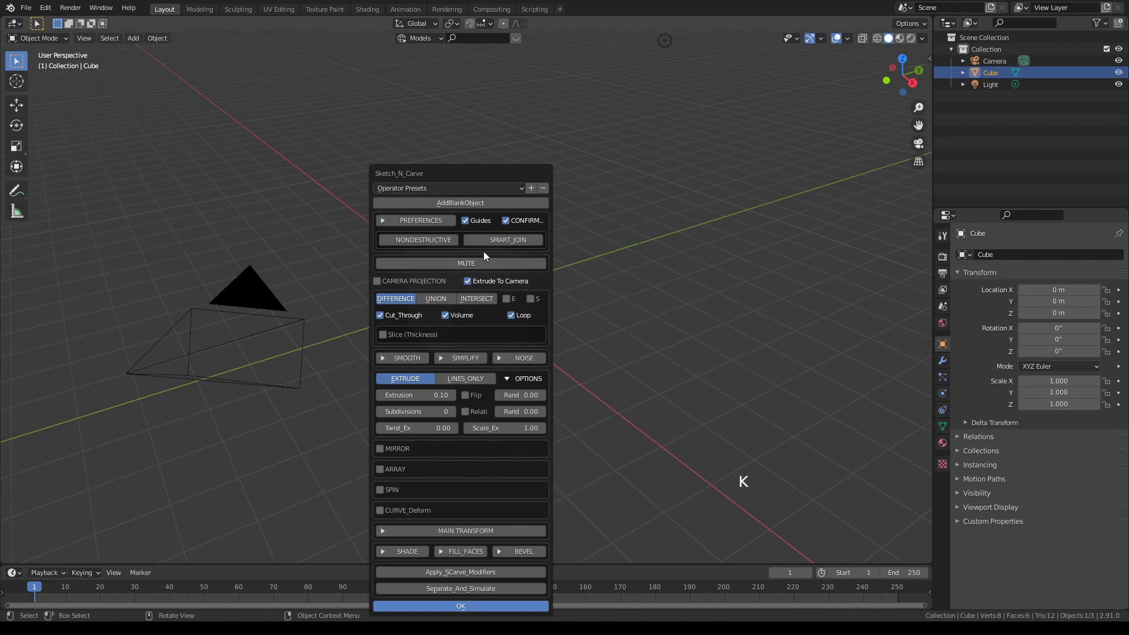
pyautogui.moveTo(453, 170)
pyautogui.mouseDown()
pyautogui.moveTo(414, 111)
pyautogui.moveTo(436, 101)
pyautogui.mouseUp()
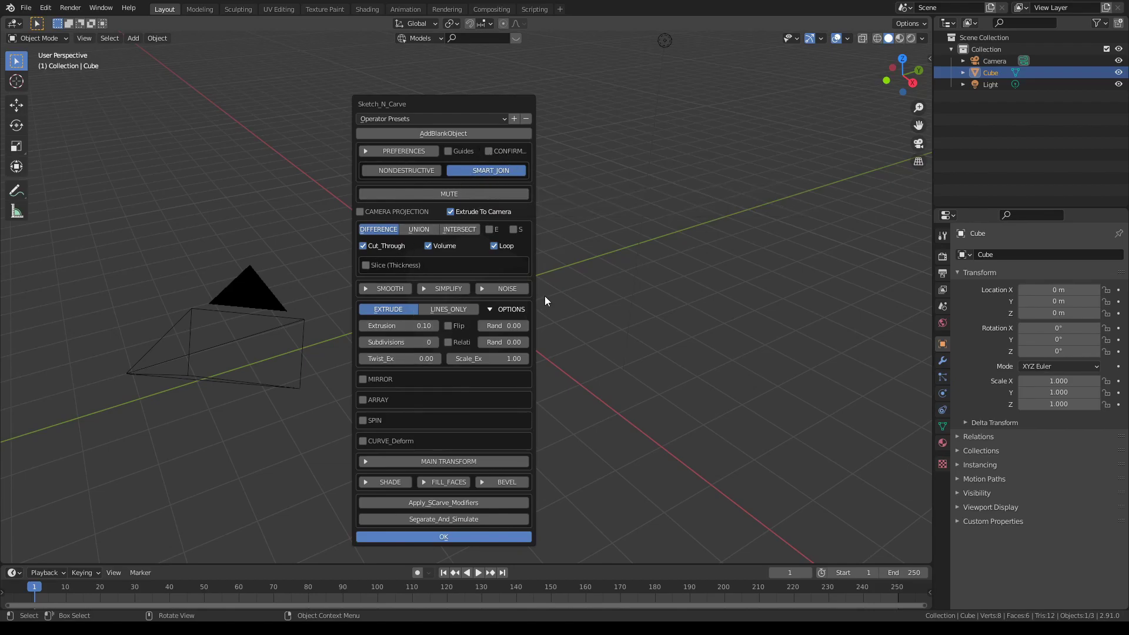
pyautogui.press('Return')
# Sketch a rectangular notch over the cube's top and carve it out.
pyautogui.moveTo(556, 297)
pyautogui.mouseDown(button='middle')
pyautogui.moveTo(660, 316)
pyautogui.moveTo(536, 262)
pyautogui.moveTo(503, 264)
pyautogui.mouseUp(button='middle')
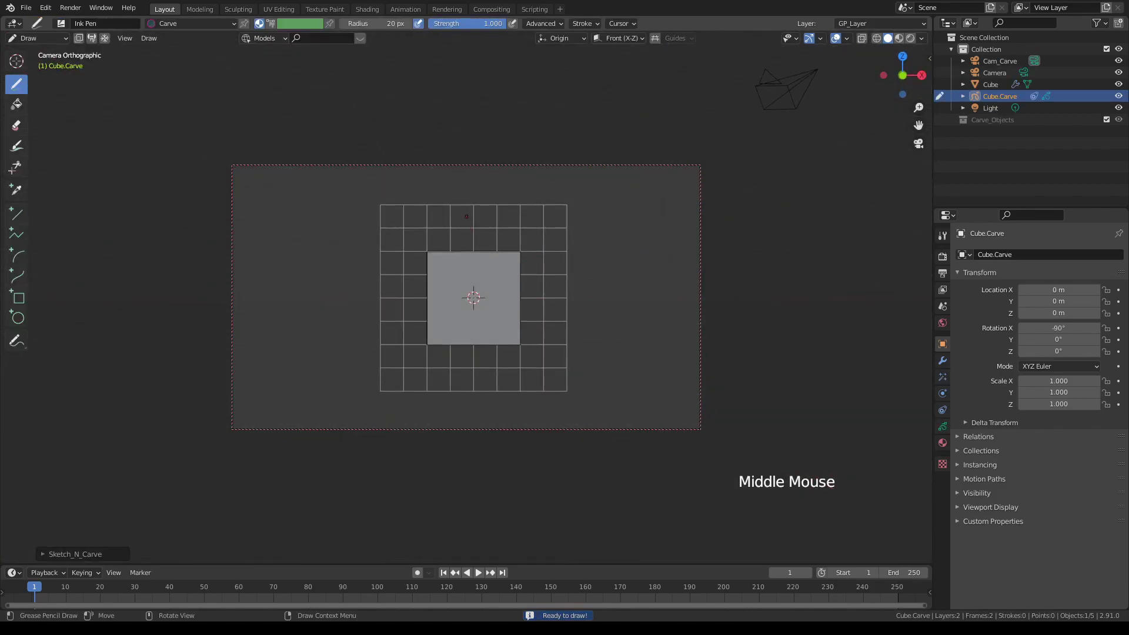
pyautogui.moveTo(467, 215)
pyautogui.mouseDown()
pyautogui.moveTo(462, 247)
pyautogui.moveTo(491, 282)
pyautogui.moveTo(493, 209)
pyautogui.moveTo(465, 210)
pyautogui.mouseUp()
pyautogui.scroll(2, 483, 282)
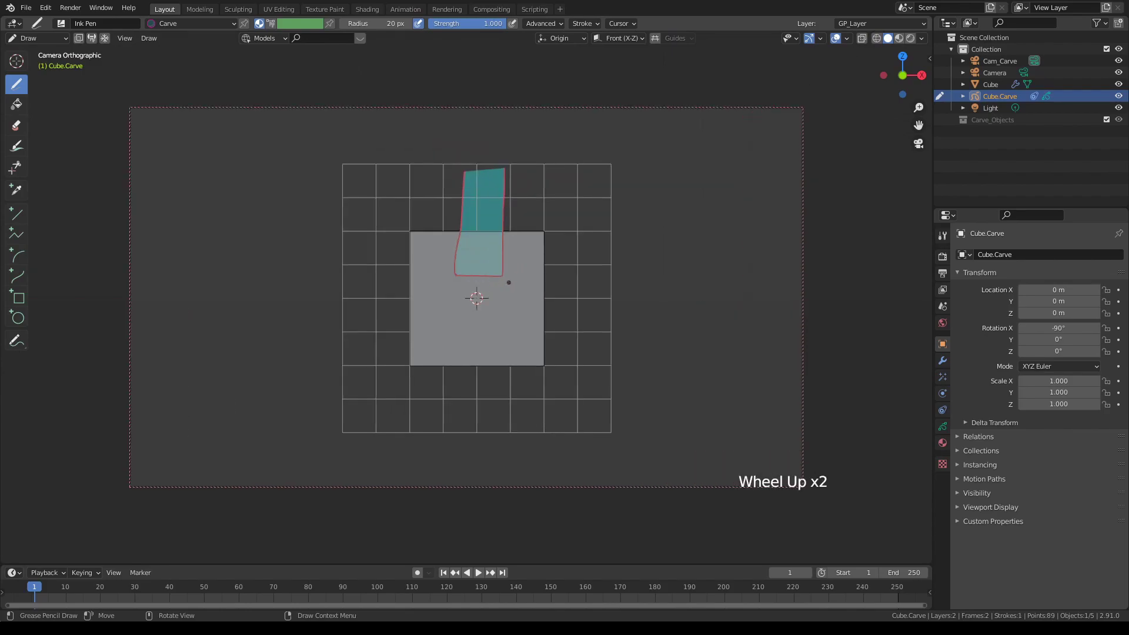
pyautogui.press('k')
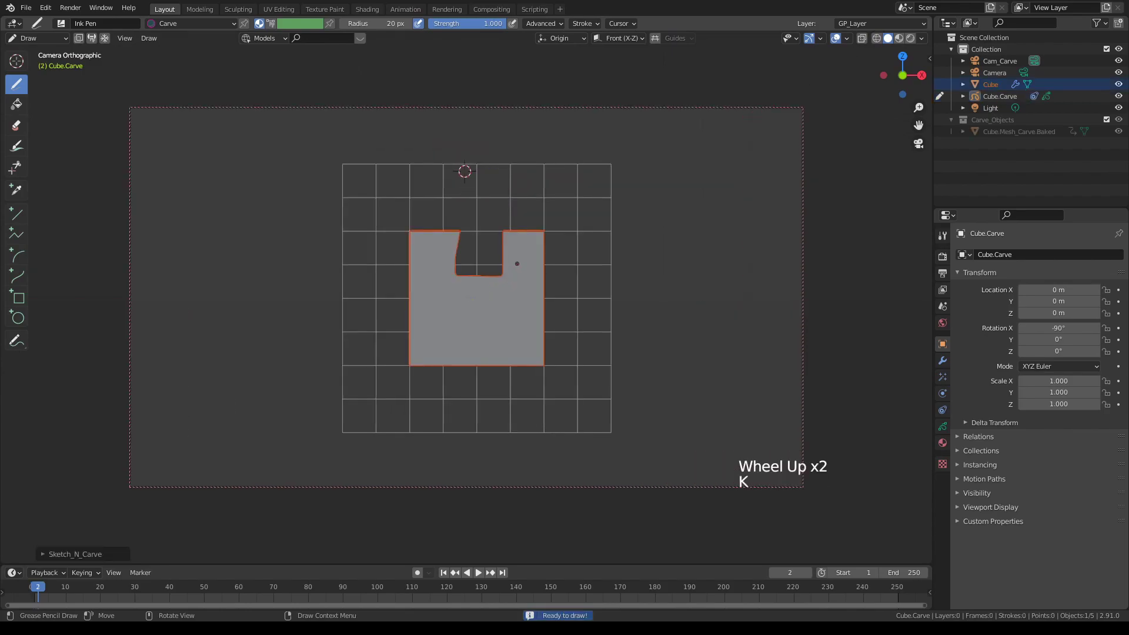
# Sketch a smaller wedge on the cube's right side and carve it out.
pyautogui.moveTo(563, 269)
pyautogui.mouseDown()
pyautogui.moveTo(517, 294)
pyautogui.moveTo(609, 281)
pyautogui.mouseUp()
pyautogui.press('k')
pyautogui.moveTo(570, 267); pyautogui.dragTo(438, 245, button='middle')
# Draw and carve one more cut stroke across the cube's front, then return to front view.
pyautogui.moveTo(437, 210)
pyautogui.mouseDown()
pyautogui.moveTo(437, 253)
pyautogui.moveTo(510, 247)
pyautogui.moveTo(436, 207)
pyautogui.mouseUp()
pyautogui.press('k')
pyautogui.moveTo(436, 207); pyautogui.dragTo(444, 210, button='middle')
pyautogui.moveTo(419, 254); pyautogui.dragTo(594, 227, button='middle')
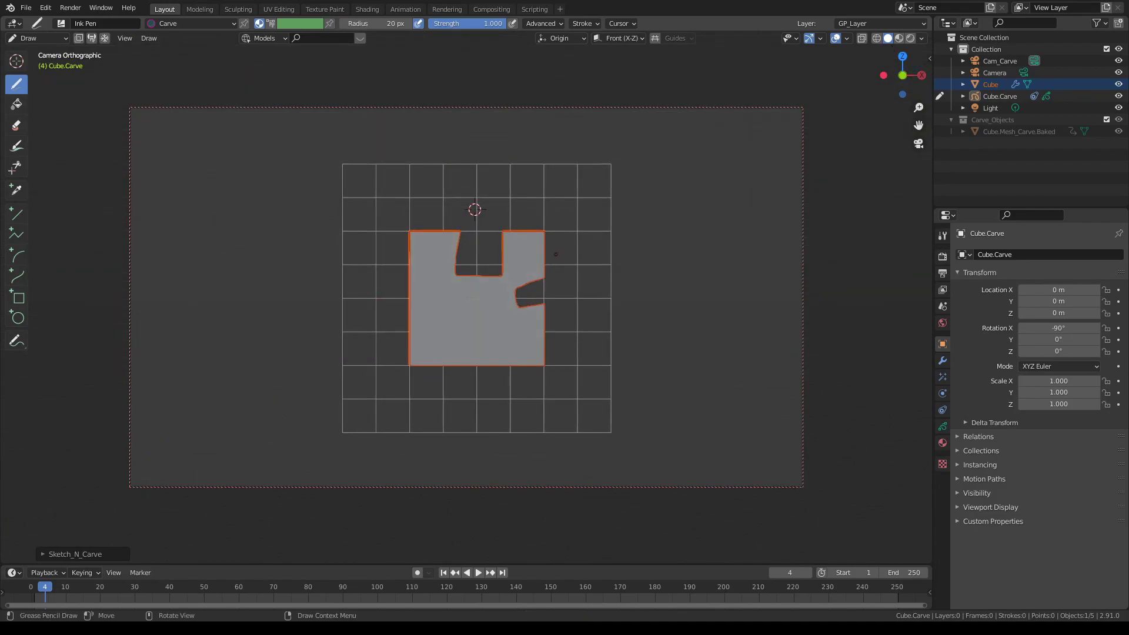
# Switch the last carve to UNION to preview it as a block, then back to DIFFERENCE.
pyautogui.click(43, 554)
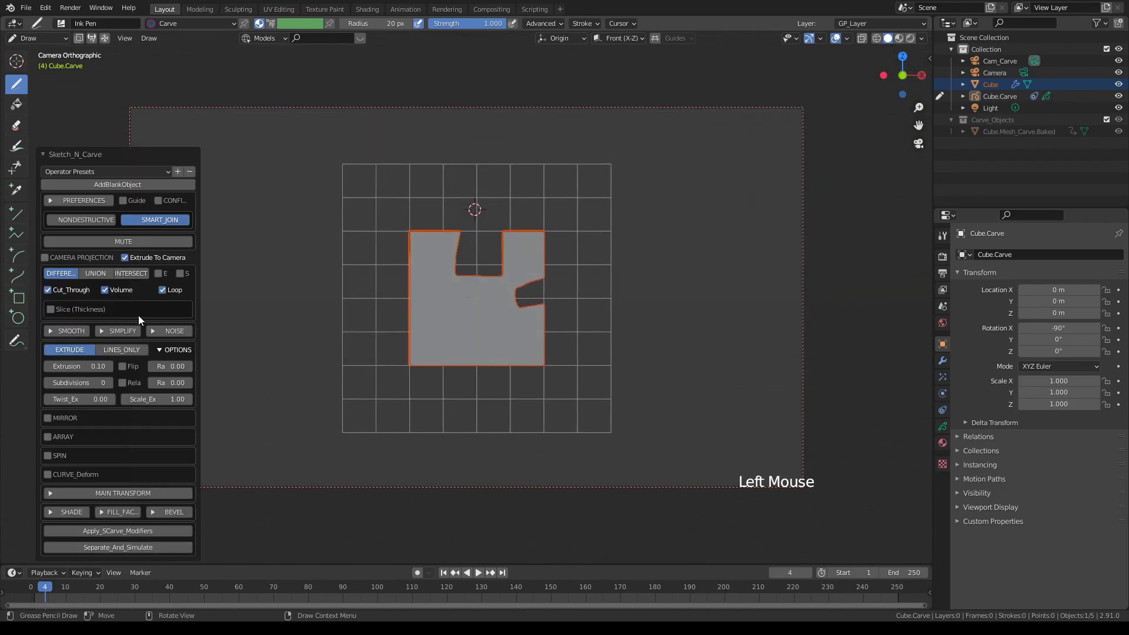
pyautogui.click(95, 270)
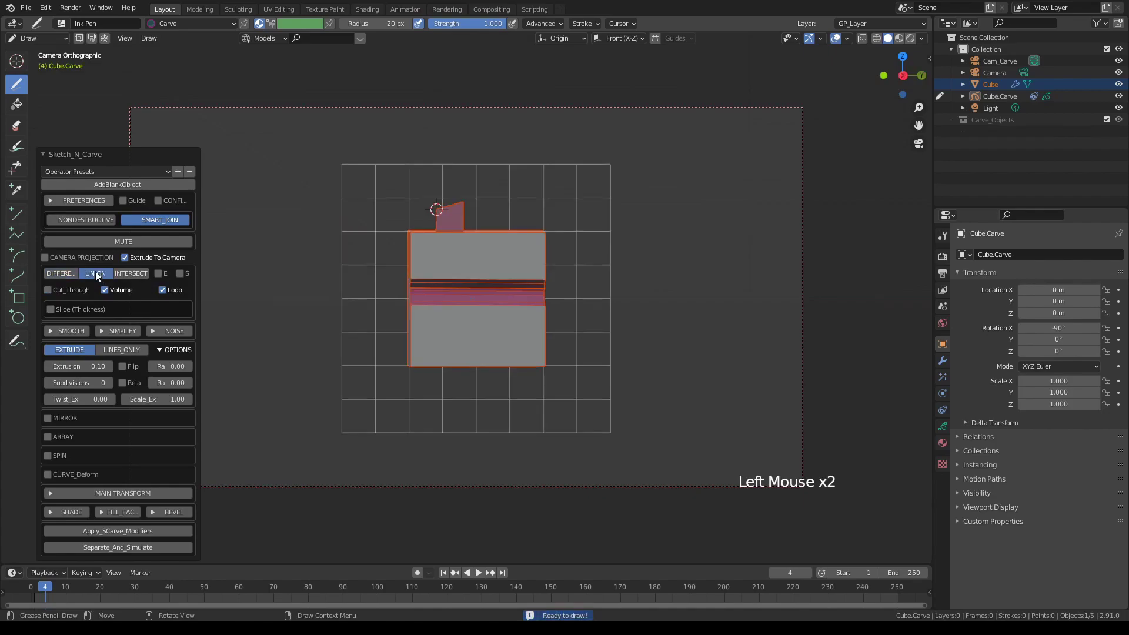
pyautogui.moveTo(486, 267)
pyautogui.mouseDown(button='middle')
pyautogui.moveTo(414, 260)
pyautogui.moveTo(551, 281)
pyautogui.mouseUp(button='middle')
pyautogui.moveTo(426, 273)
pyautogui.mouseDown(button='middle')
pyautogui.moveTo(295, 294)
pyautogui.moveTo(250, 288)
pyautogui.mouseUp(button='middle')
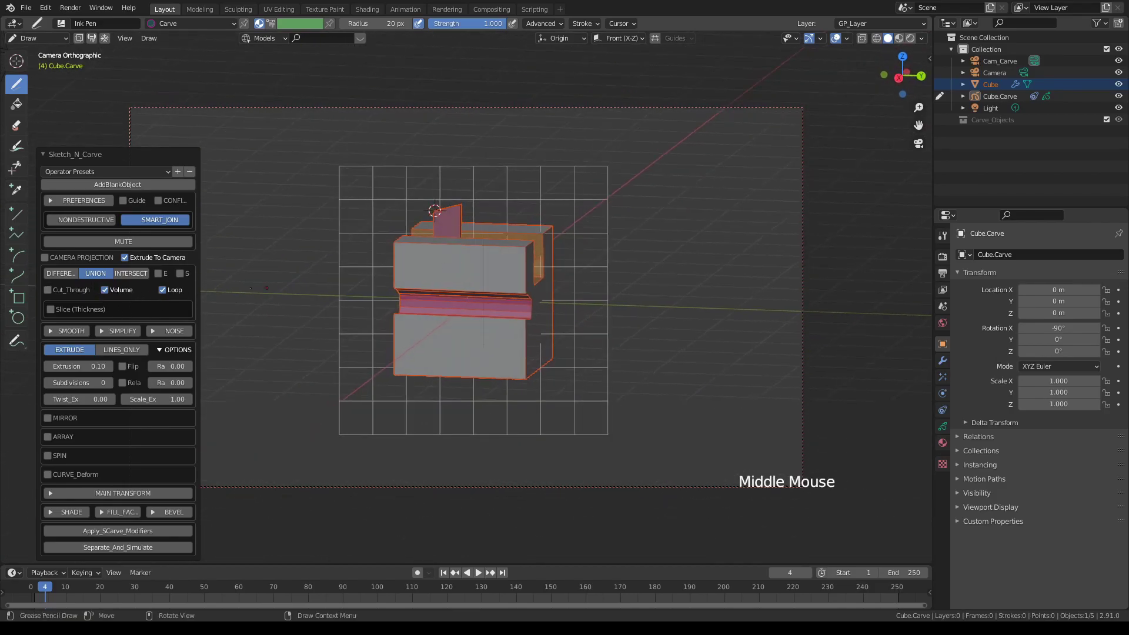
pyautogui.click(59, 273)
# Start a new carve in UNION mode and sketch a zigzag piece off the cube's right side.
pyautogui.press('k')
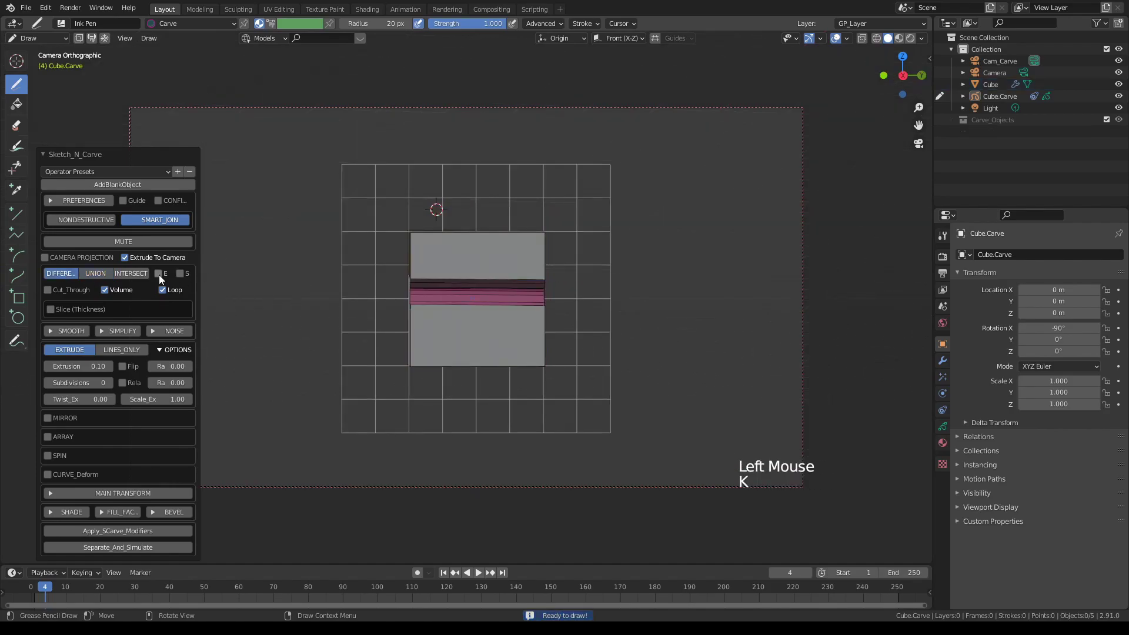
pyautogui.click(95, 273)
pyautogui.moveTo(553, 268)
pyautogui.mouseDown(button='middle')
pyautogui.moveTo(457, 319)
pyautogui.moveTo(519, 255)
pyautogui.moveTo(473, 263)
pyautogui.moveTo(503, 259)
pyautogui.mouseUp(button='middle')
pyautogui.moveTo(504, 258)
pyautogui.mouseDown()
pyautogui.moveTo(590, 258)
pyautogui.moveTo(576, 333)
pyautogui.moveTo(657, 335)
pyautogui.moveTo(612, 358)
pyautogui.moveTo(568, 353)
pyautogui.moveTo(563, 299)
pyautogui.moveTo(574, 272)
pyautogui.moveTo(486, 284)
pyautogui.mouseUp()
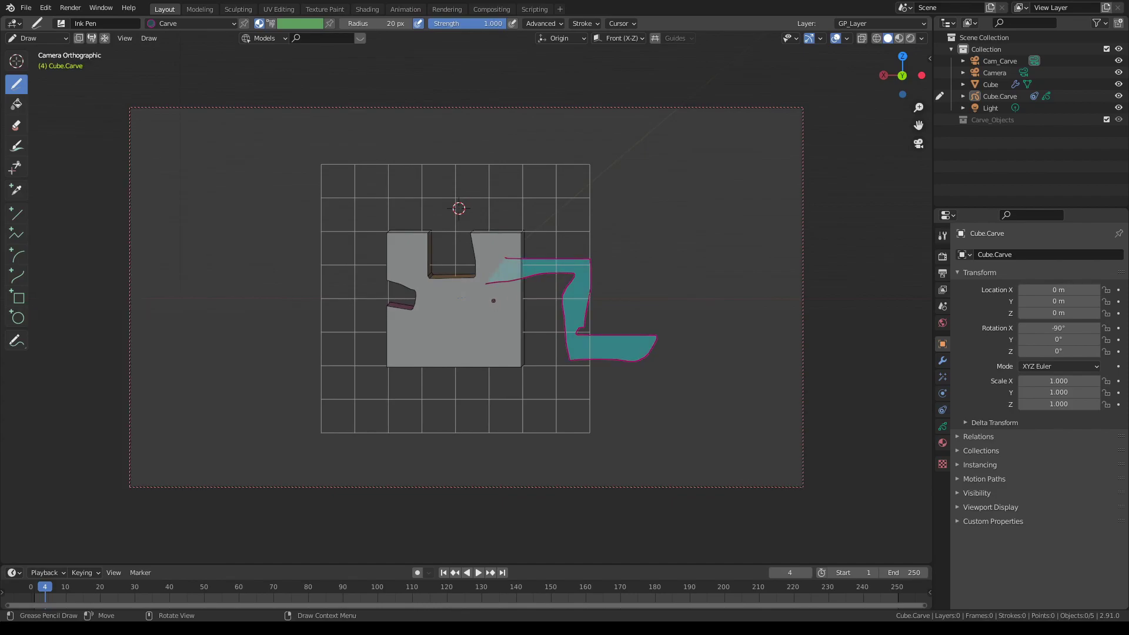
pyautogui.moveTo(494, 300)
pyautogui.mouseDown(button='middle')
pyautogui.moveTo(430, 317)
pyautogui.moveTo(406, 310)
pyautogui.moveTo(493, 326)
pyautogui.mouseUp(button='middle')
pyautogui.scroll(2, 430, 318)
pyautogui.scroll(1, 482, 325)
pyautogui.scroll(-2, 487, 323)
pyautogui.scroll(1, 493, 326)
pyautogui.scroll(1, 493, 326)
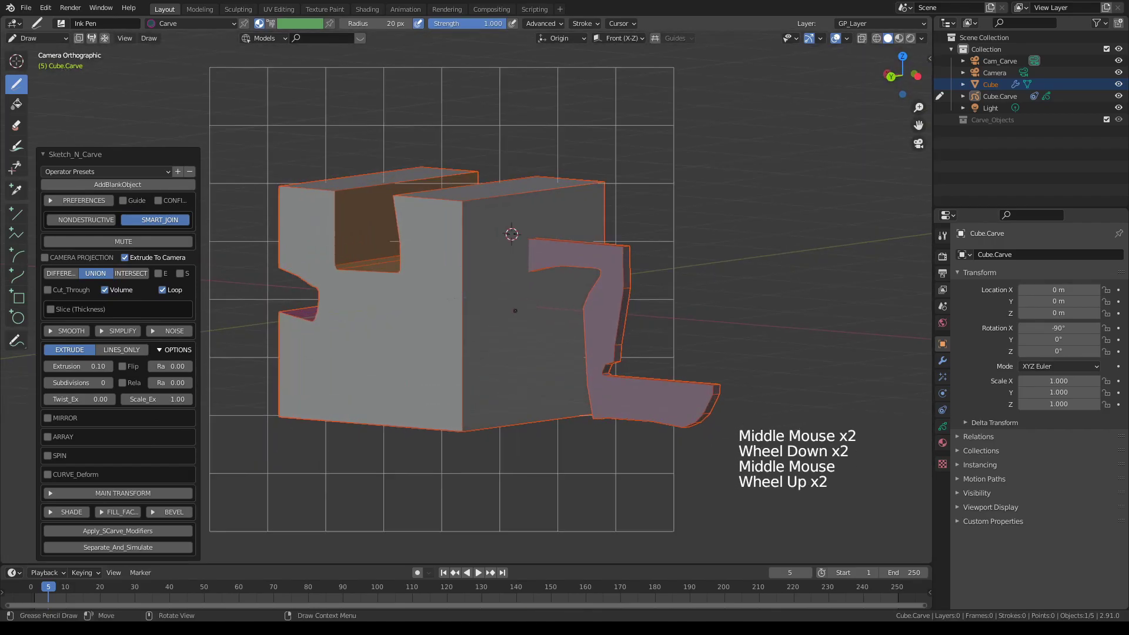
# Try baking the zigzag piece, then leave camera view to inspect it in 3D.
pyautogui.click(157, 222)
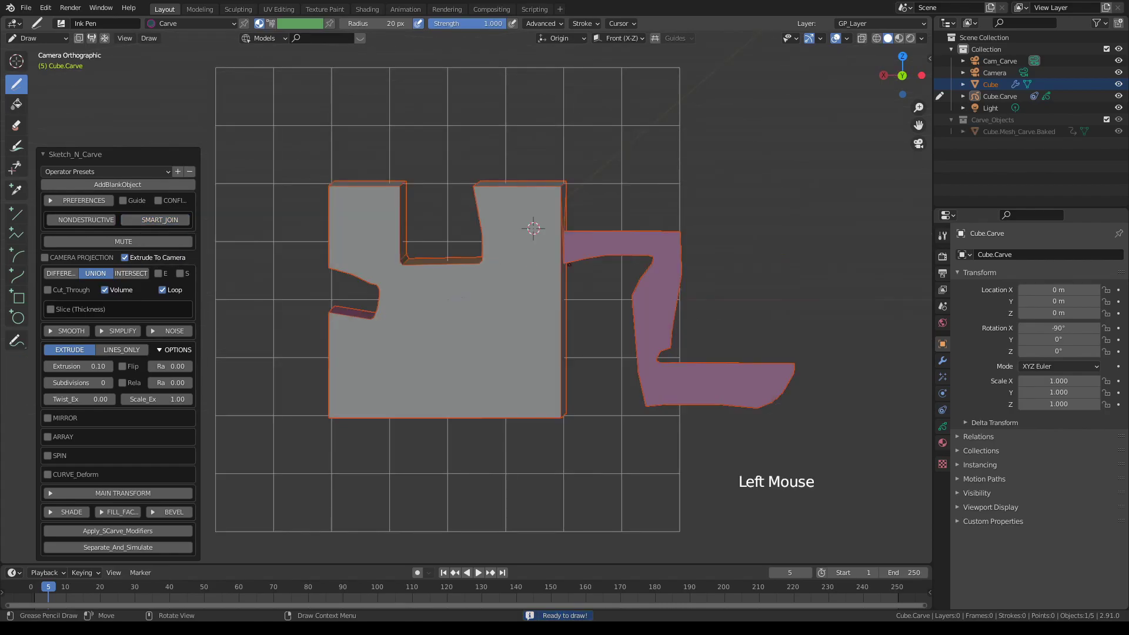
pyautogui.press('KP_0')
pyautogui.moveTo(571, 266); pyautogui.dragTo(514, 272, button='middle')
pyautogui.scroll(1, 521, 265)
pyautogui.scroll(2, 523, 261)
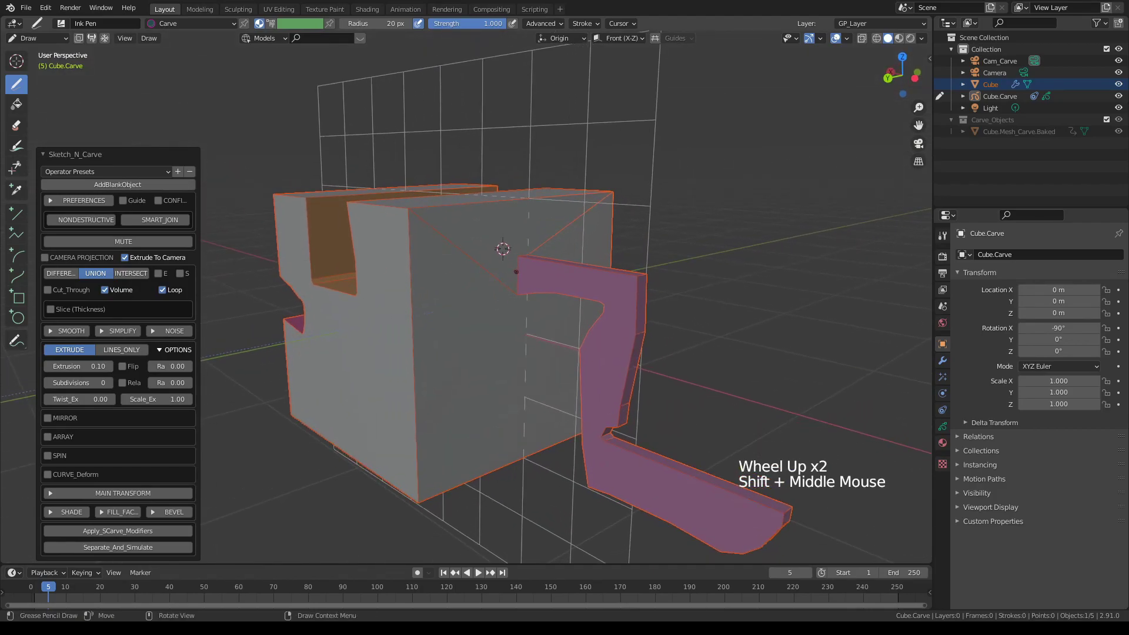
# Toggle SMART_JOIN back and forth to compare, finally leaving it enabled.
pyautogui.click(152, 220)
pyautogui.click(151, 220)
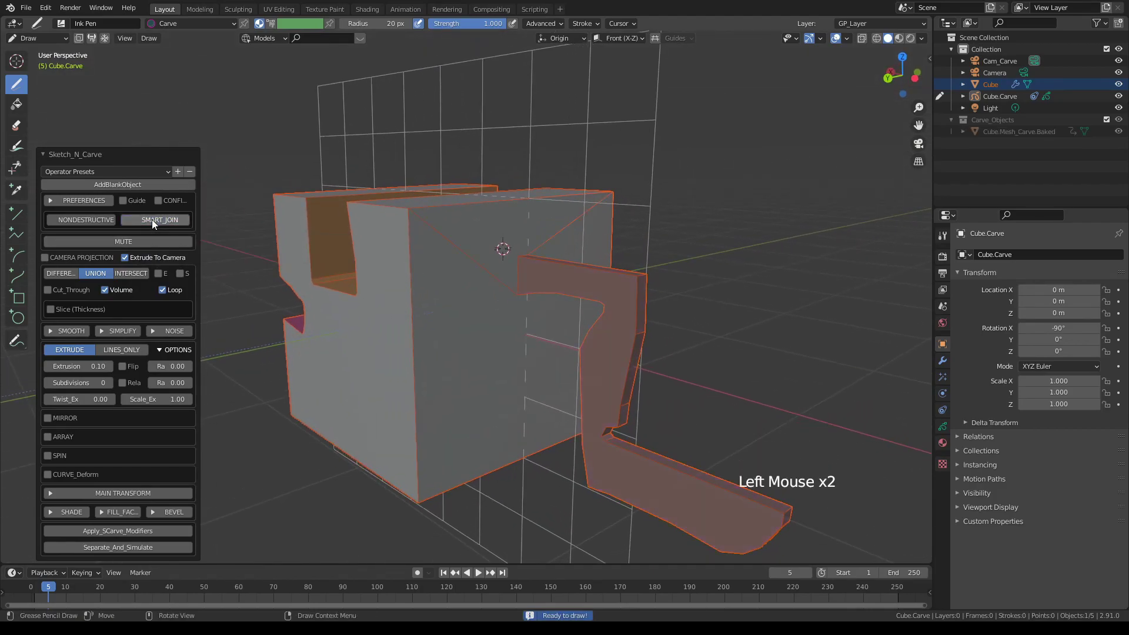
pyautogui.click(152, 220)
pyautogui.click(152, 220)
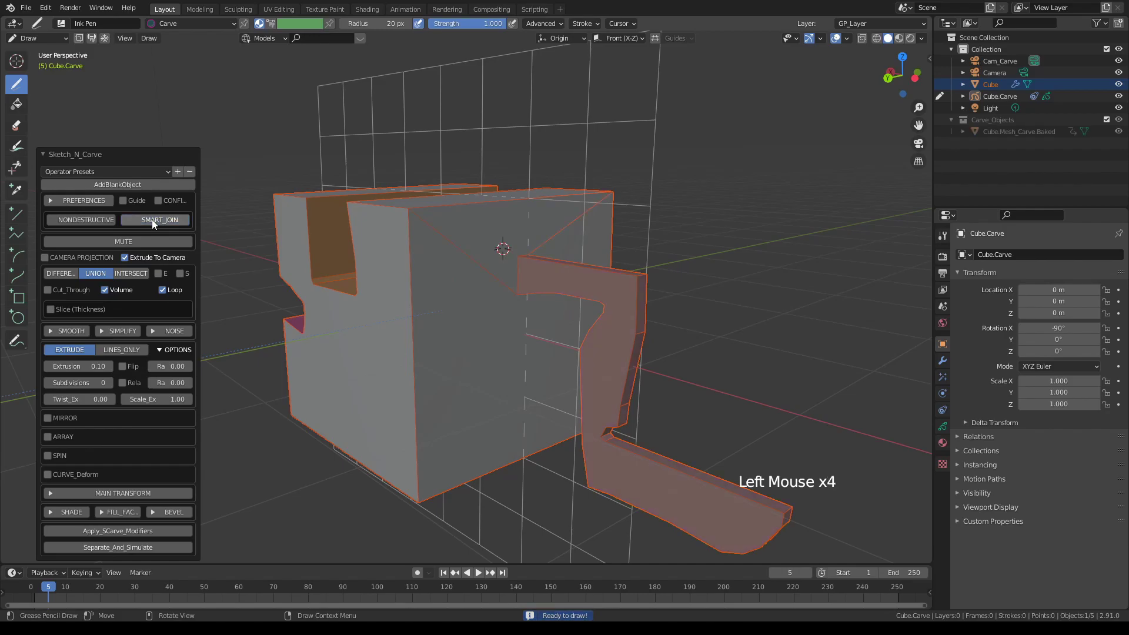
pyautogui.click(152, 220)
pyautogui.click(151, 220)
pyautogui.click(152, 220)
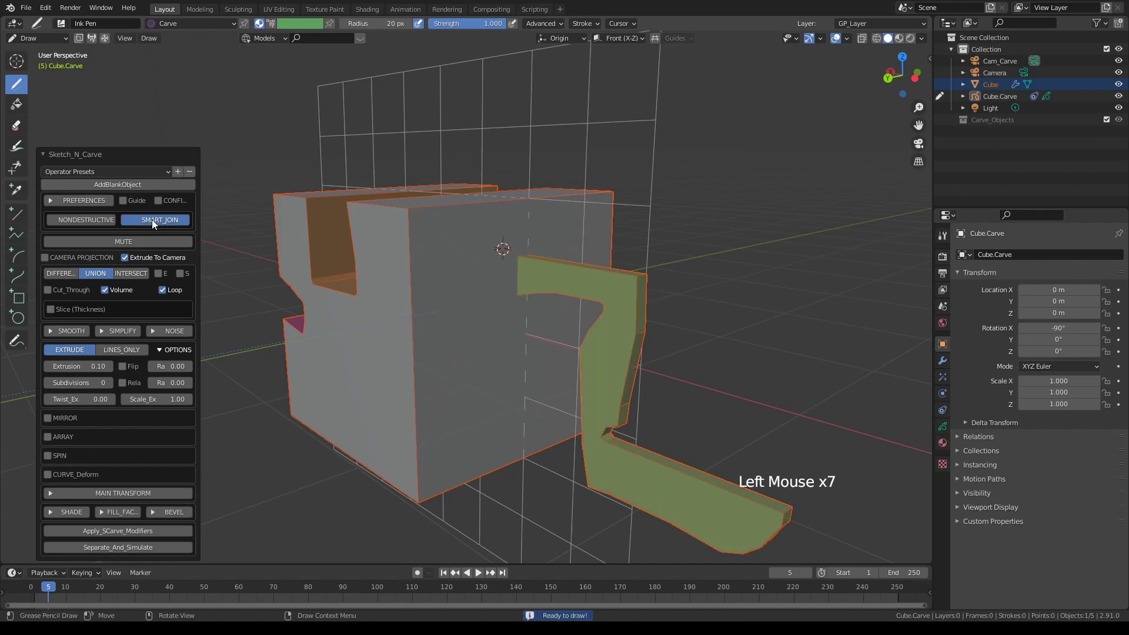
pyautogui.click(152, 220)
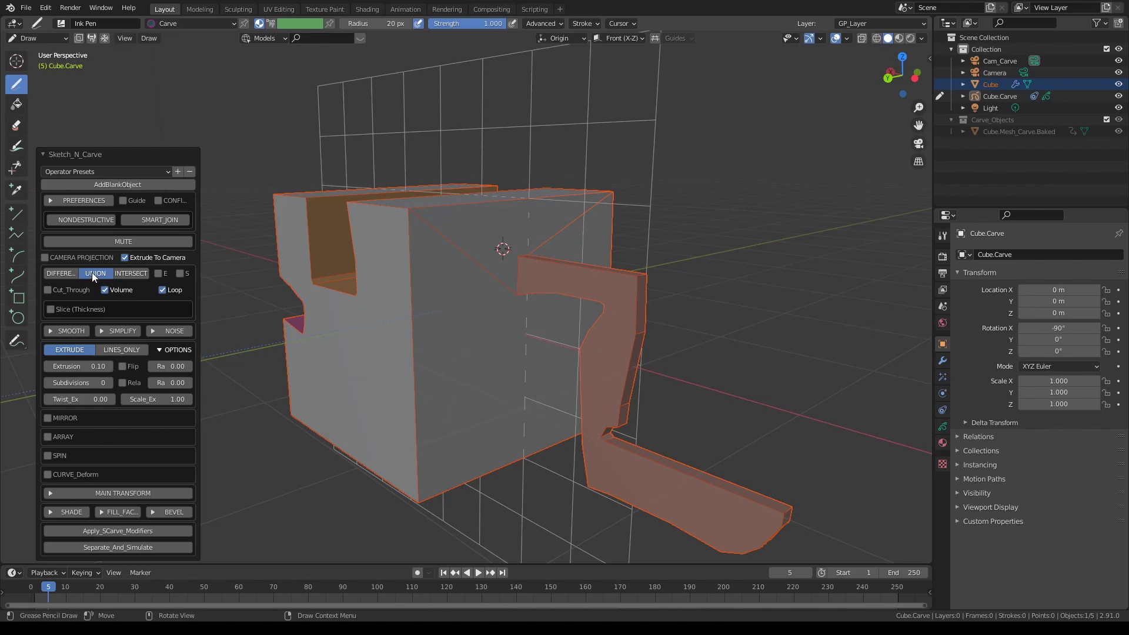
pyautogui.click(161, 219)
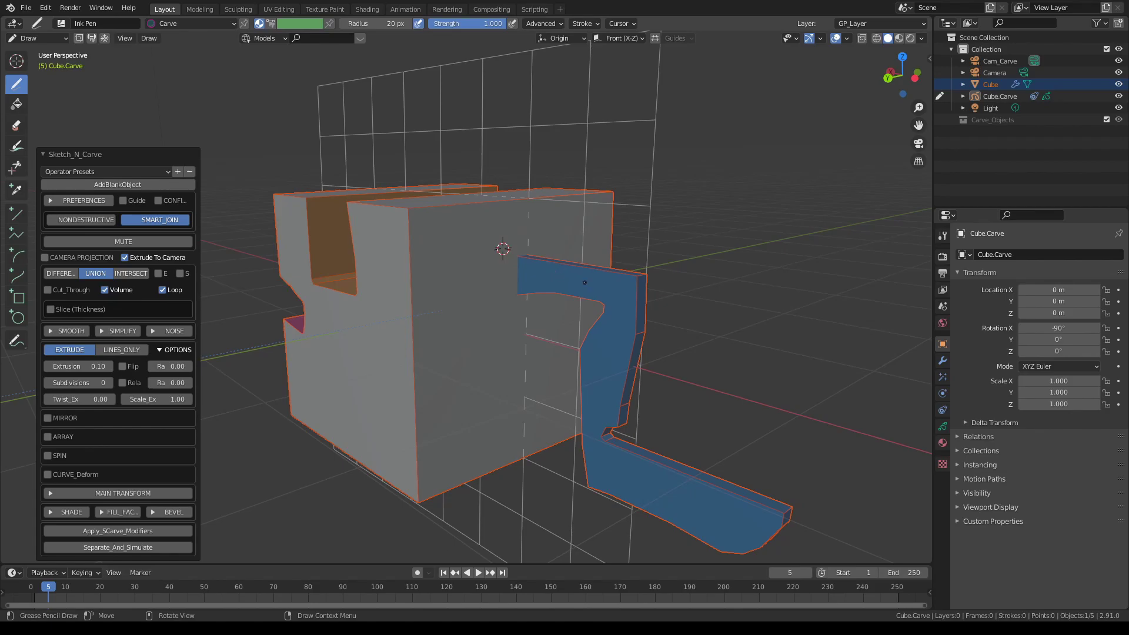
# With X-ray on, toggle baking of the zigzag piece to compare, ending with it joined.
pyautogui.click(863, 38)
pyautogui.moveTo(562, 257); pyautogui.dragTo(590, 272, button='middle')
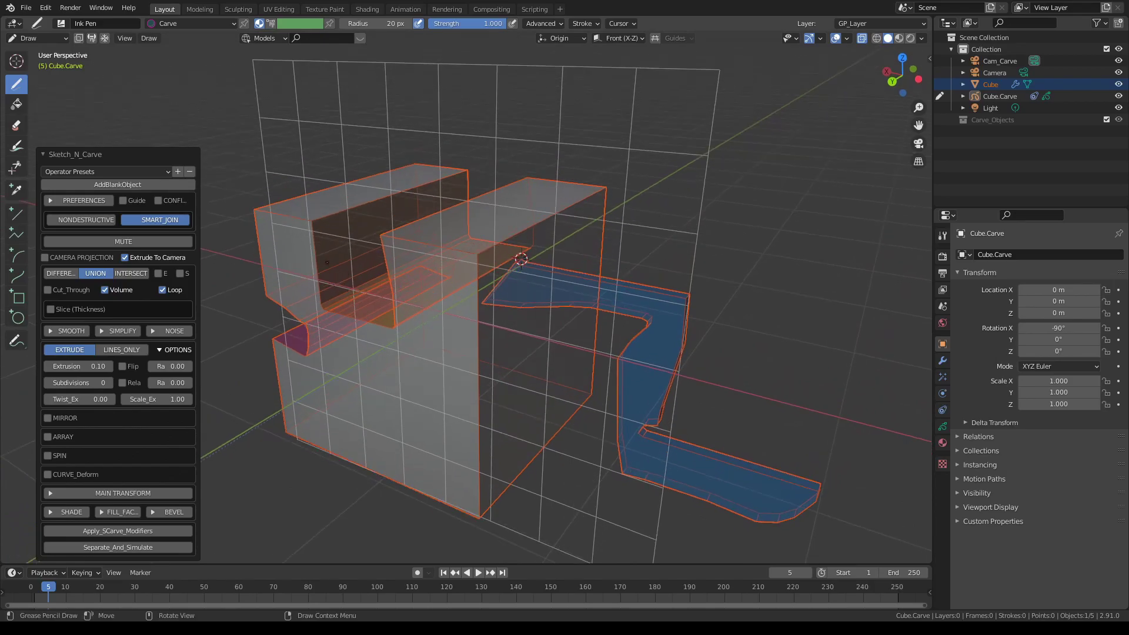
pyautogui.click(156, 220)
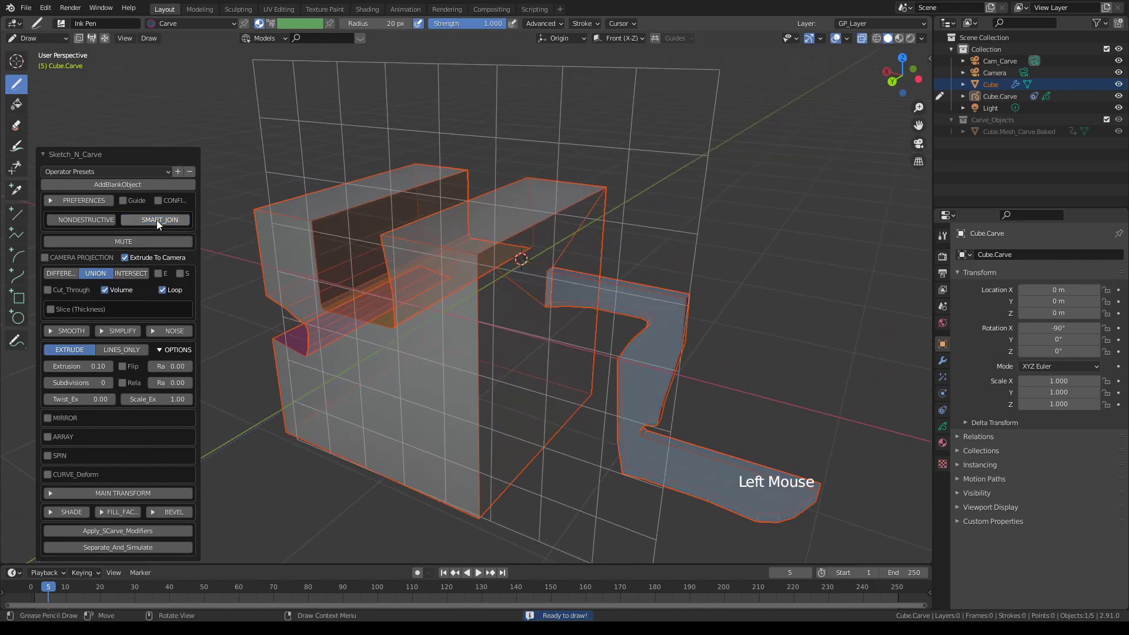
pyautogui.click(157, 220)
pyautogui.click(156, 220)
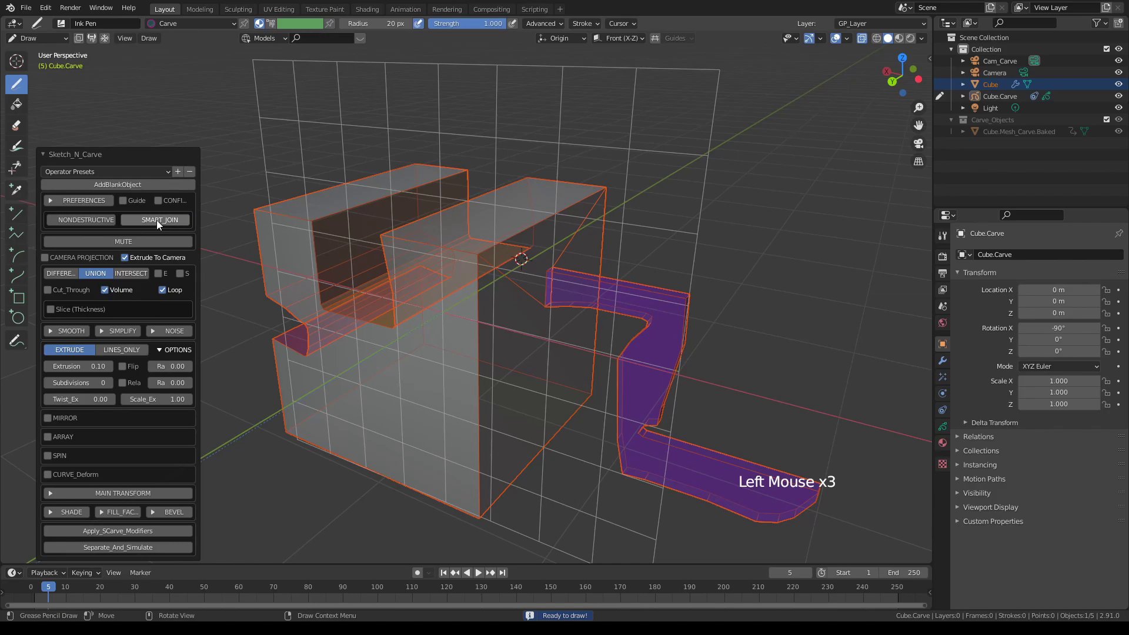
pyautogui.click(156, 220)
pyautogui.click(157, 220)
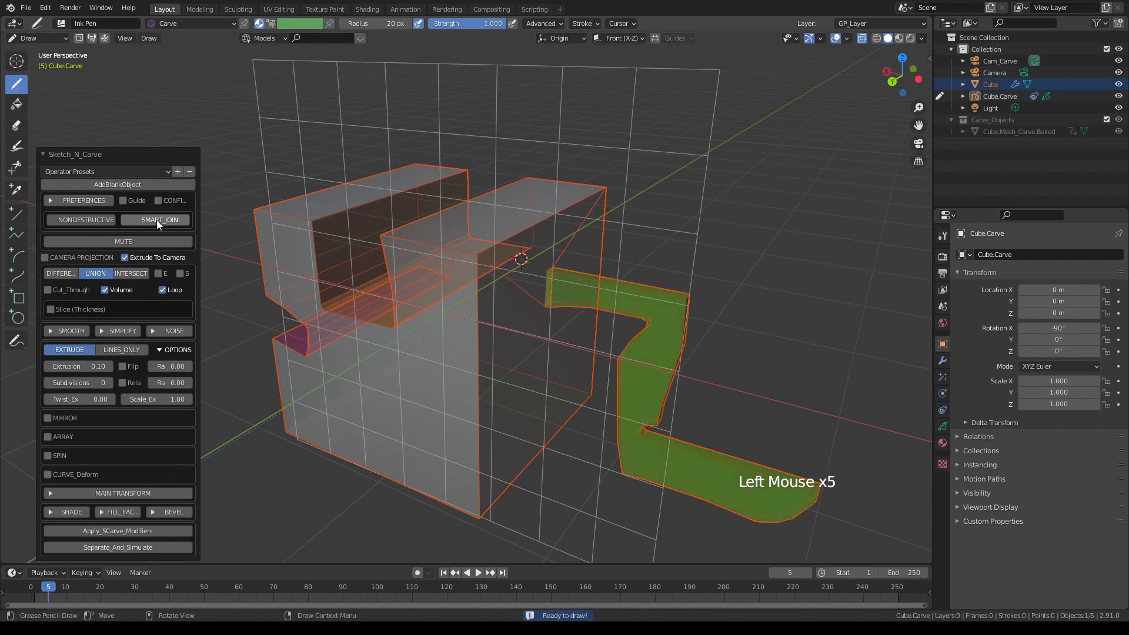
pyautogui.click(157, 220)
# Return to solid display and review the carved cube with its union piece.
pyautogui.moveTo(447, 294); pyautogui.dragTo(565, 253, button='middle')
pyautogui.click(862, 38)
pyautogui.scroll(1, 504, 282)
pyautogui.scroll(-2, 504, 283)
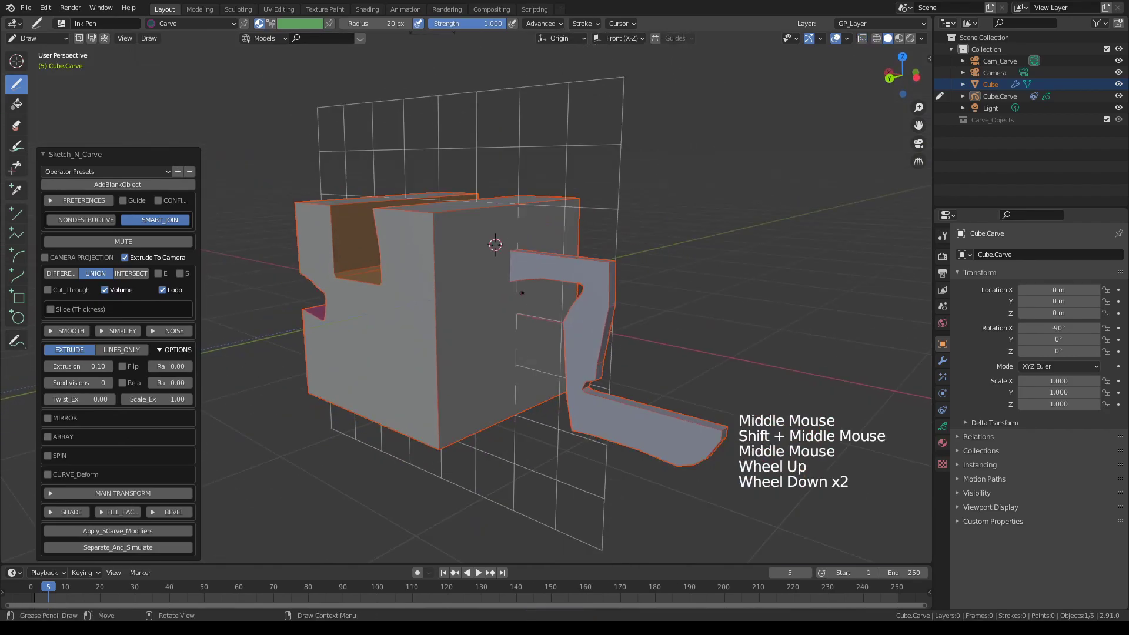
pyautogui.moveTo(505, 282); pyautogui.dragTo(540, 273, button='middle')
pyautogui.scroll(2, 520, 292)
pyautogui.scroll(-2, 541, 259)
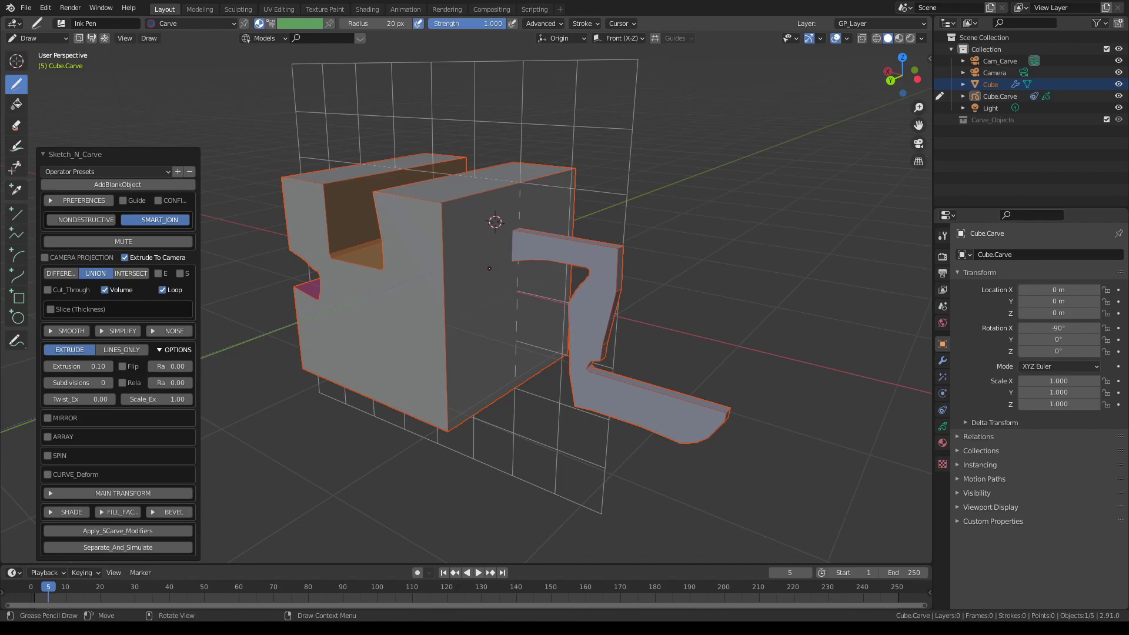
# Return to Object Mode, enter Edit Mode on the Cube, and select a zig-zag corner vertex.
pyautogui.press('k')
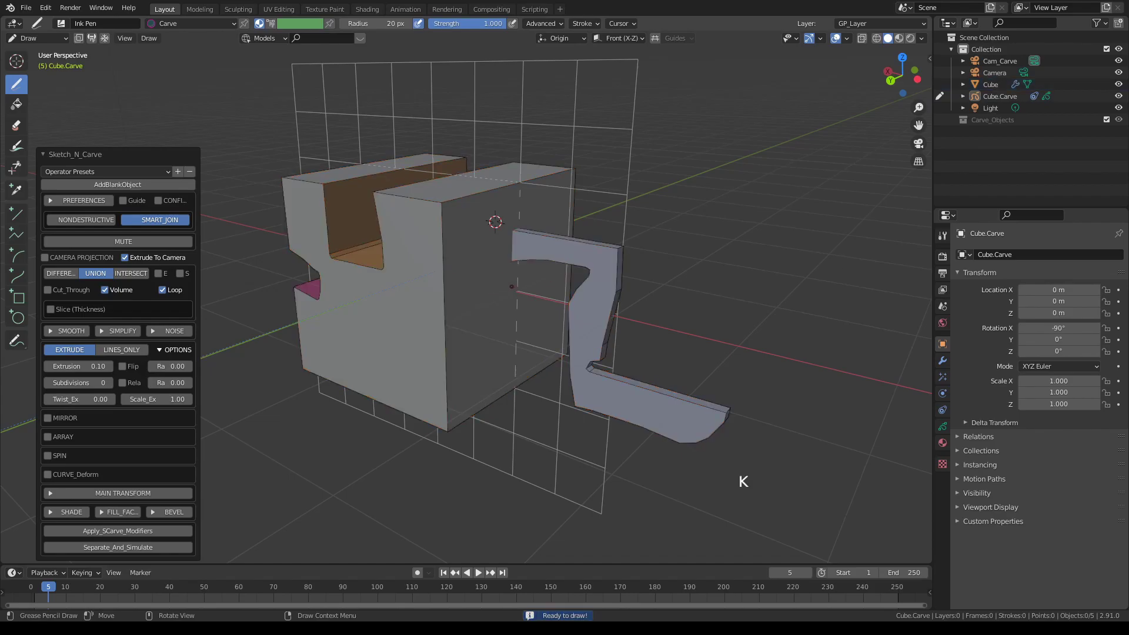
pyautogui.scroll(-1, 498, 296)
pyautogui.scroll(2, 503, 291)
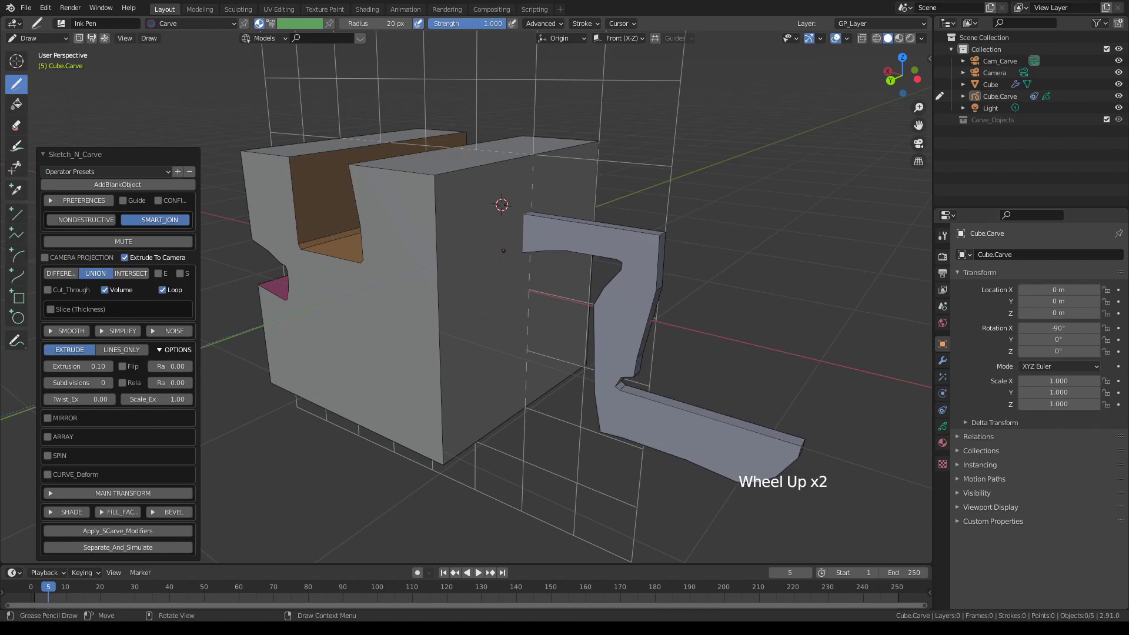
pyautogui.press('v')
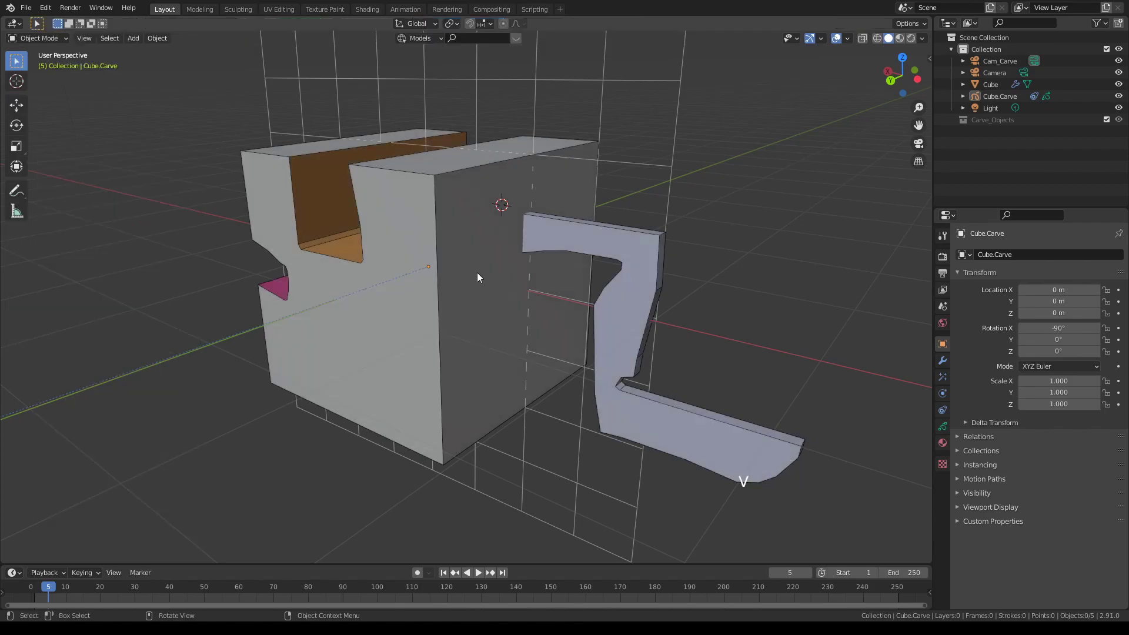
pyautogui.click(528, 244)
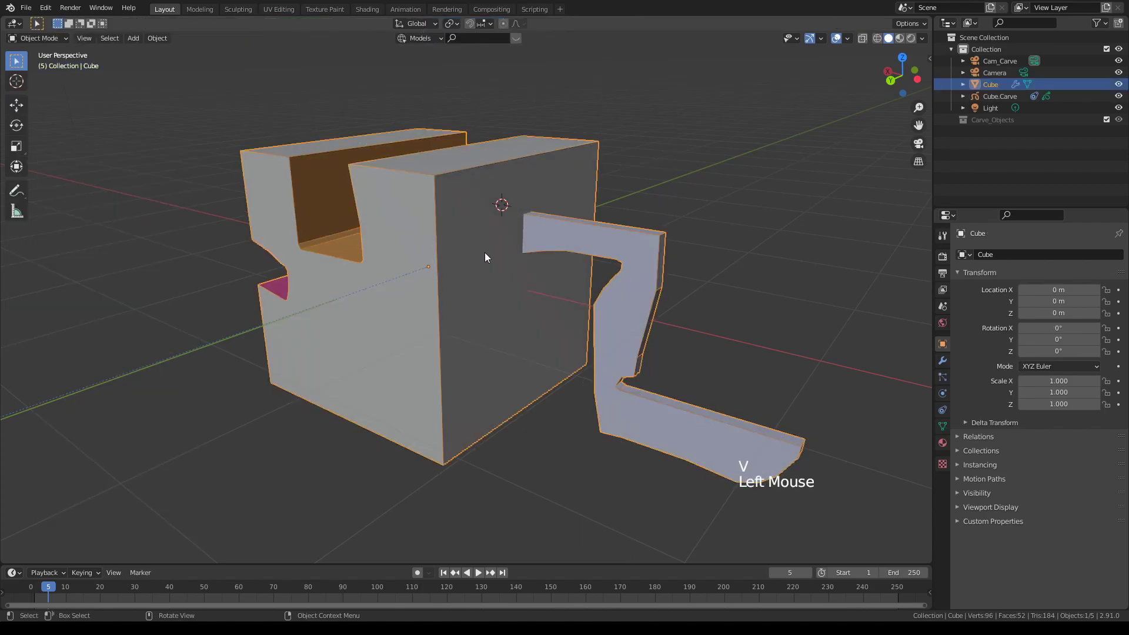
pyautogui.press('Tab')
pyautogui.moveTo(485, 257); pyautogui.dragTo(512, 284, button='middle')
pyautogui.click(675, 233)
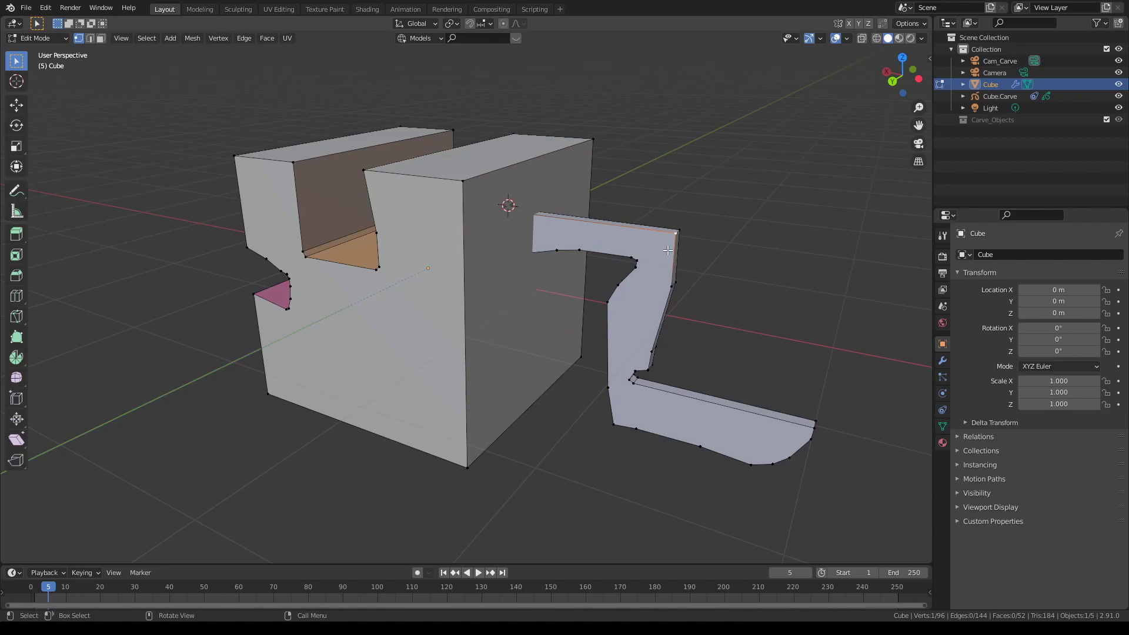
# Select the whole linked zig-zag part and turn on X-ray to see it.
pyautogui.press('l')
pyautogui.scroll(-1, 674, 236)
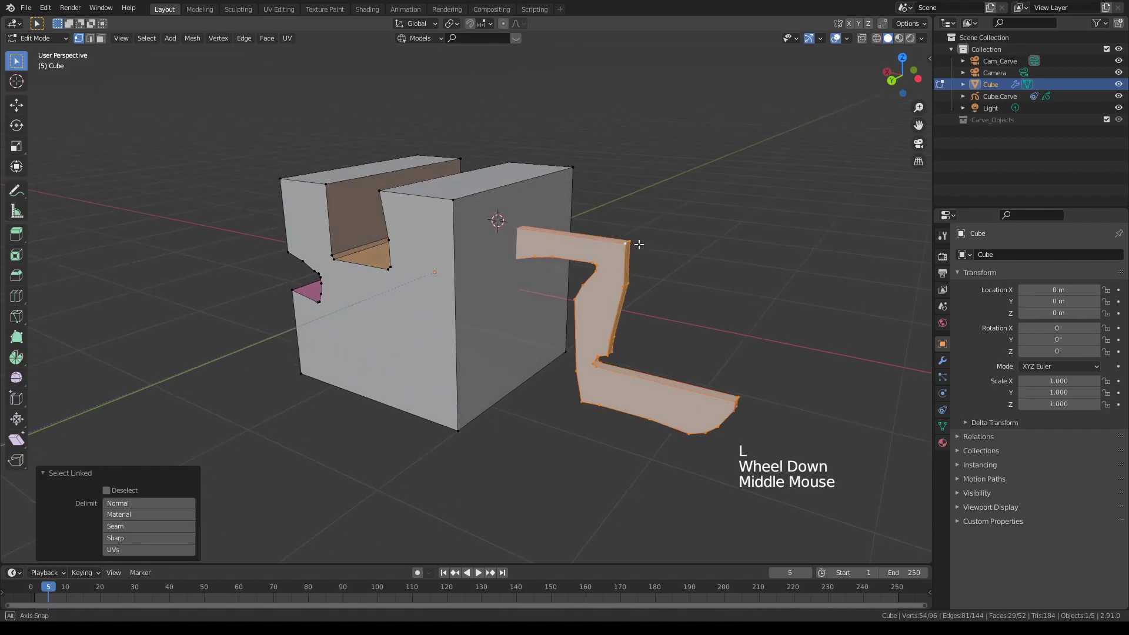
pyautogui.moveTo(674, 236); pyautogui.dragTo(618, 265, button='middle')
pyautogui.scroll(1, 627, 267)
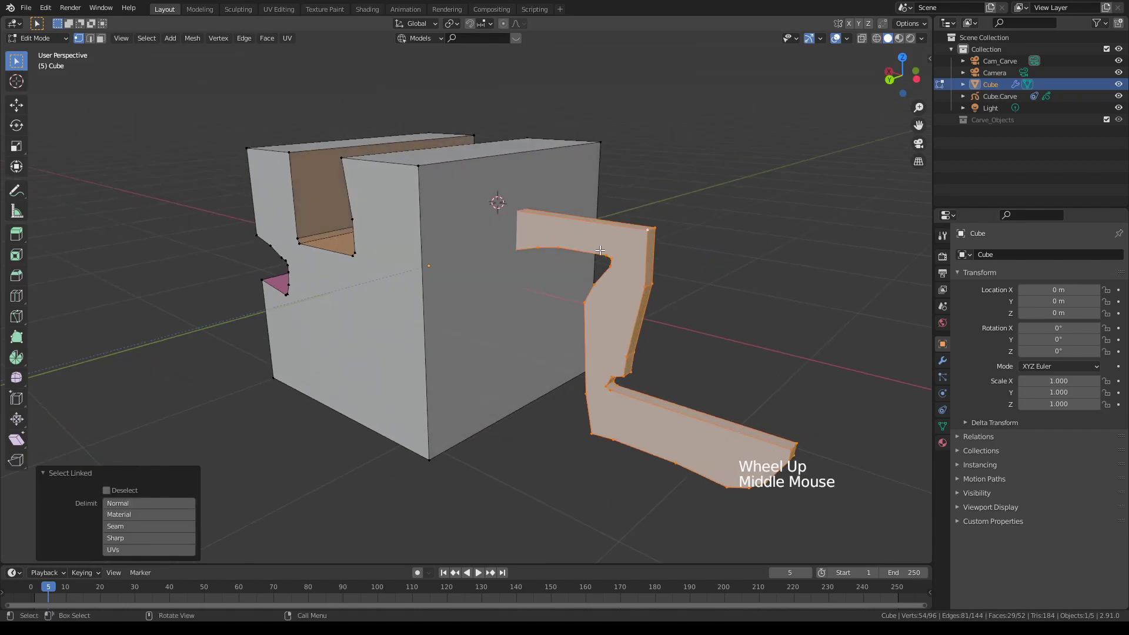
pyautogui.click(862, 37)
pyautogui.moveTo(657, 146); pyautogui.dragTo(605, 194, button='middle')
pyautogui.moveTo(605, 194); pyautogui.dragTo(607, 204, button='middle')
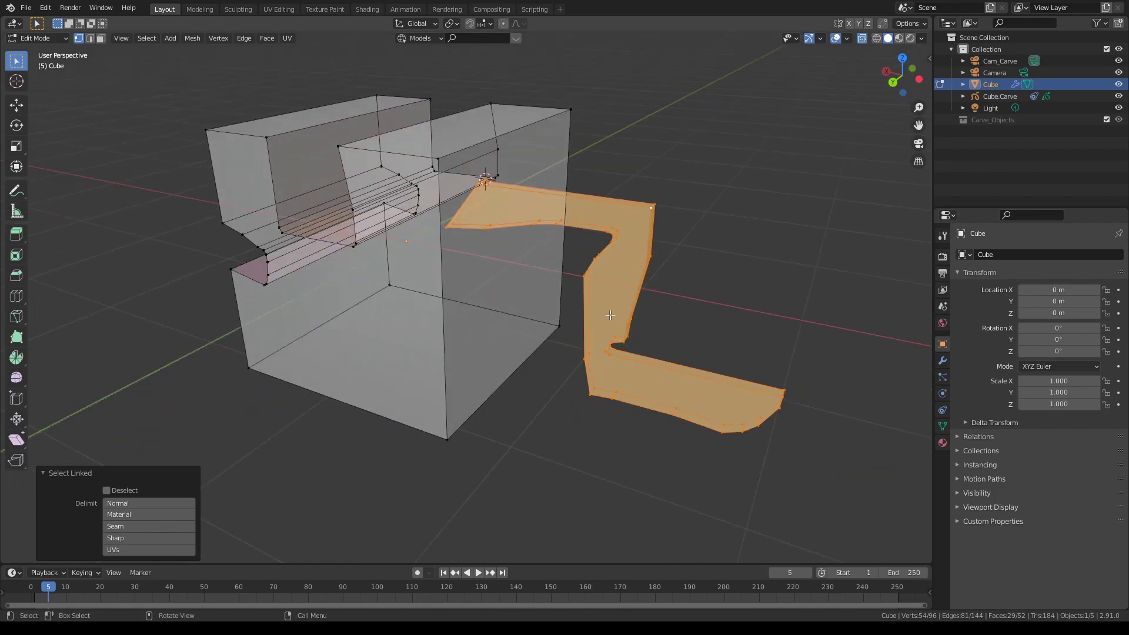
pyautogui.moveTo(417, 240); pyautogui.dragTo(495, 221, button='middle')
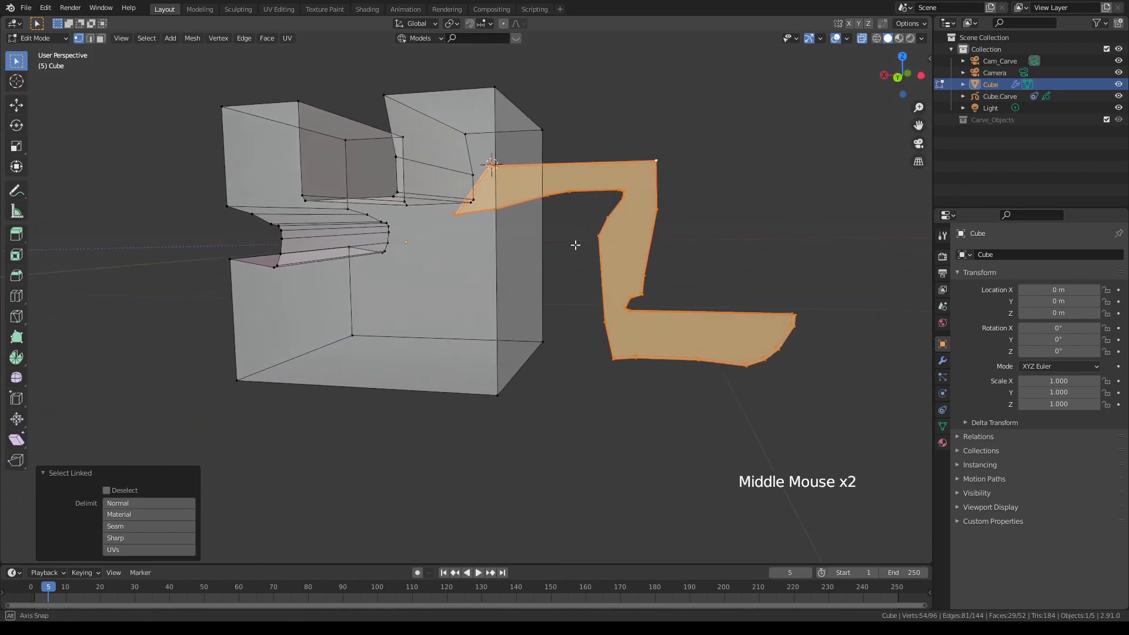
pyautogui.moveTo(575, 246); pyautogui.dragTo(603, 259, button='middle')
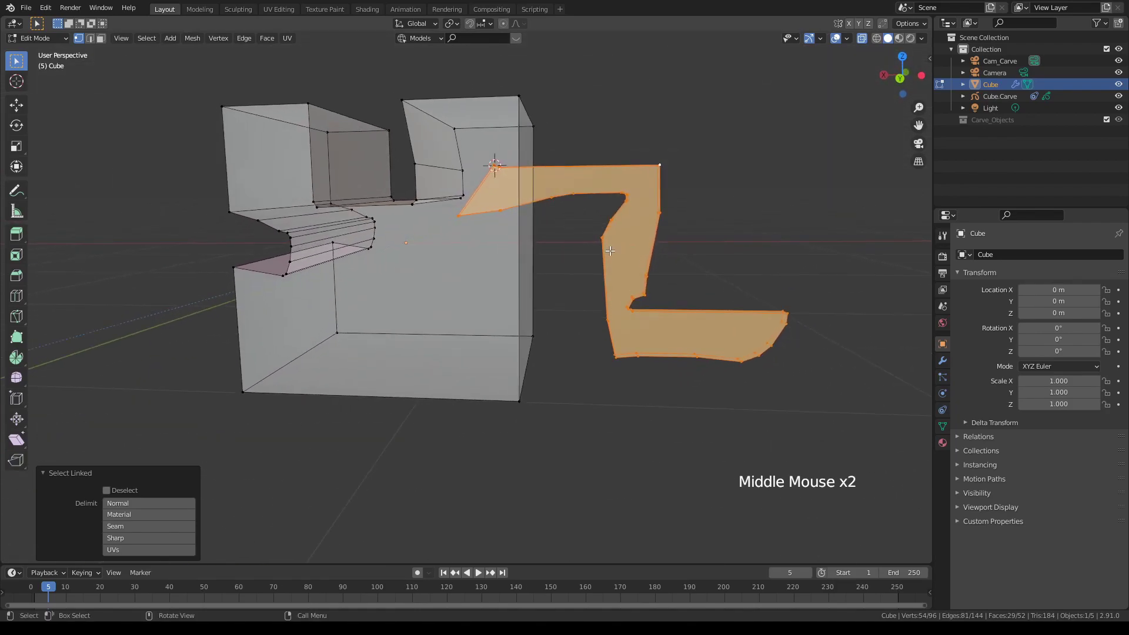
# Move the zig-zag part, rotate it 23.4° and scale it to 0.682.
pyautogui.press('g')
pyautogui.click(590, 252)
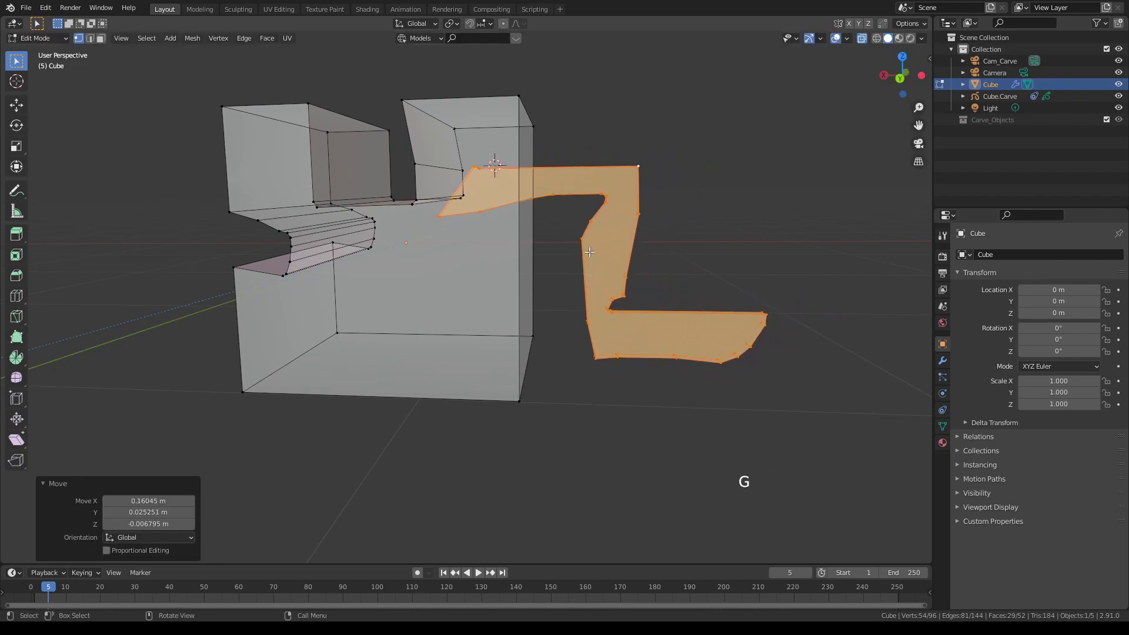
pyautogui.press('r')
pyautogui.click(729, 217)
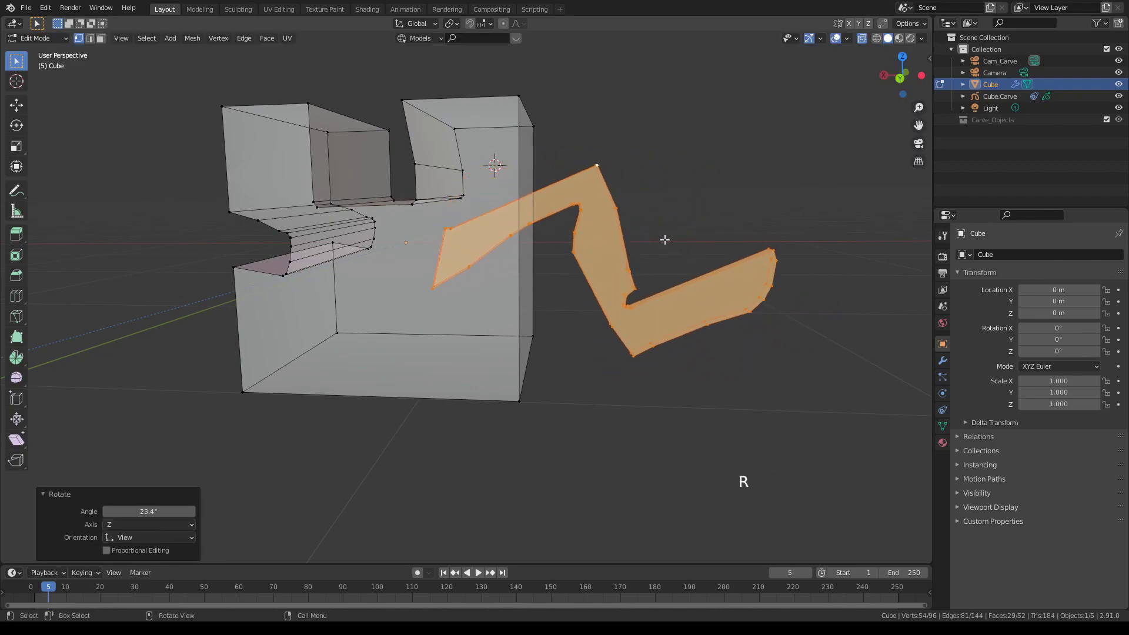
pyautogui.press('s')
pyautogui.click(662, 219)
pyautogui.moveTo(652, 214)
pyautogui.mouseDown(button='middle')
pyautogui.moveTo(596, 230)
pyautogui.moveTo(653, 210)
pyautogui.mouseUp(button='middle')
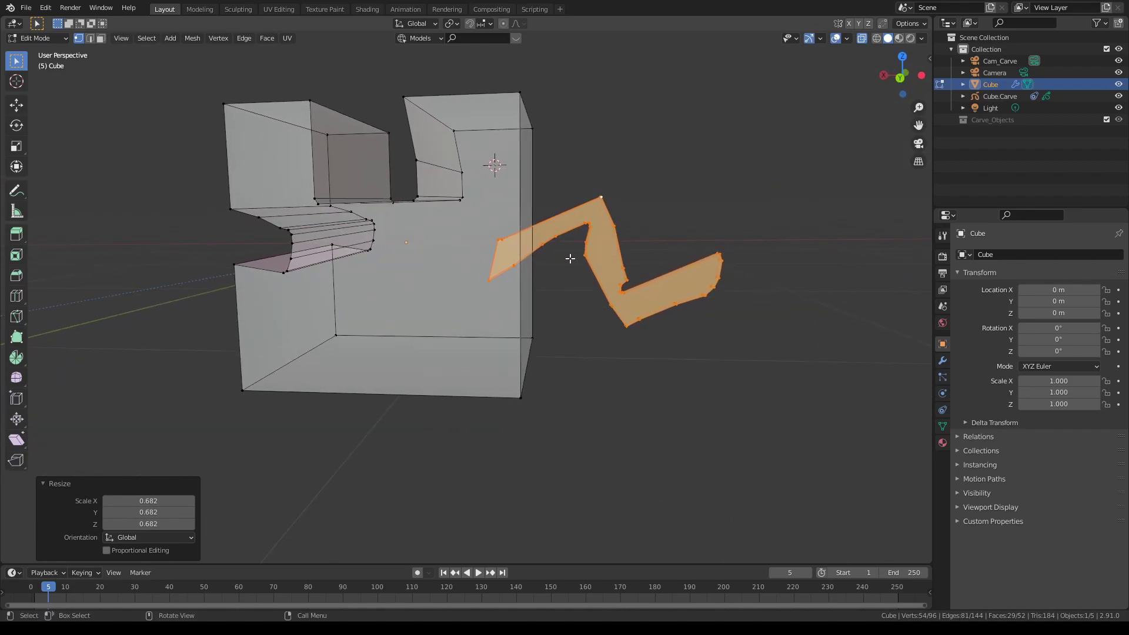
# Return the Cube to Object Mode and turn X-ray off.
pyautogui.press('Tab')
pyautogui.moveTo(565, 248); pyautogui.dragTo(535, 262, button='middle')
pyautogui.click(862, 38)
pyautogui.moveTo(643, 201); pyautogui.dragTo(586, 229, button='middle')
pyautogui.scroll(2, 560, 236)
pyautogui.scroll(-1, 525, 242)
pyautogui.scroll(-1, 524, 243)
pyautogui.scroll(1, 586, 228)
pyautogui.scroll(-1, 582, 242)
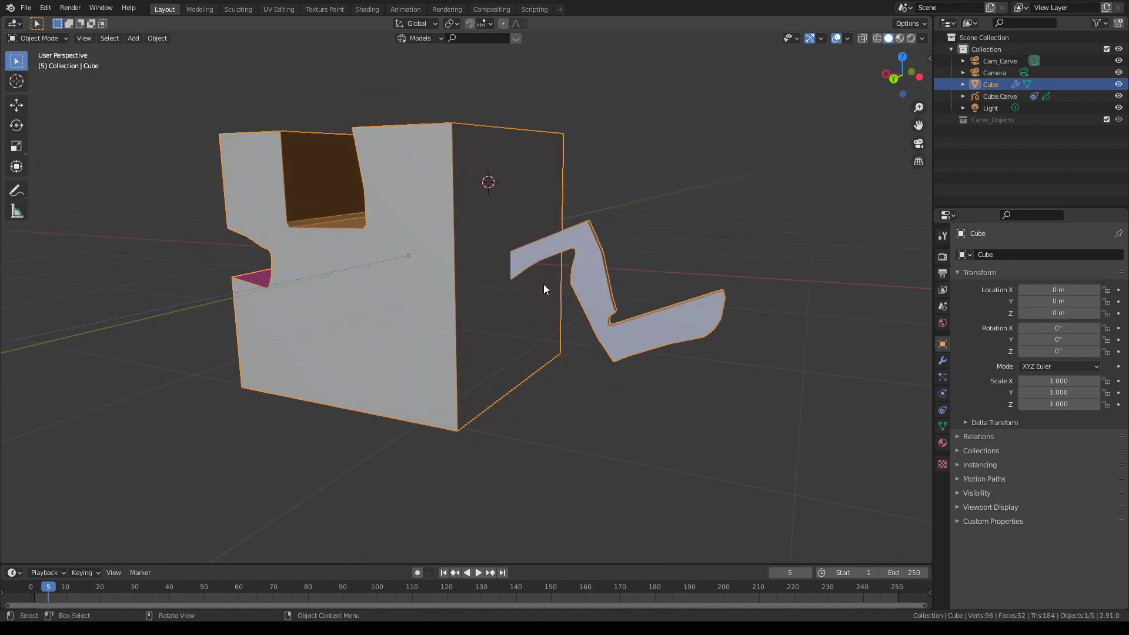
pyautogui.scroll(-1, 541, 286)
pyautogui.moveTo(534, 291)
pyautogui.mouseDown(button='middle')
pyautogui.moveTo(550, 282)
pyautogui.moveTo(538, 294)
pyautogui.mouseUp(button='middle')
pyautogui.scroll(1, 545, 283)
pyautogui.scroll(1, 540, 288)
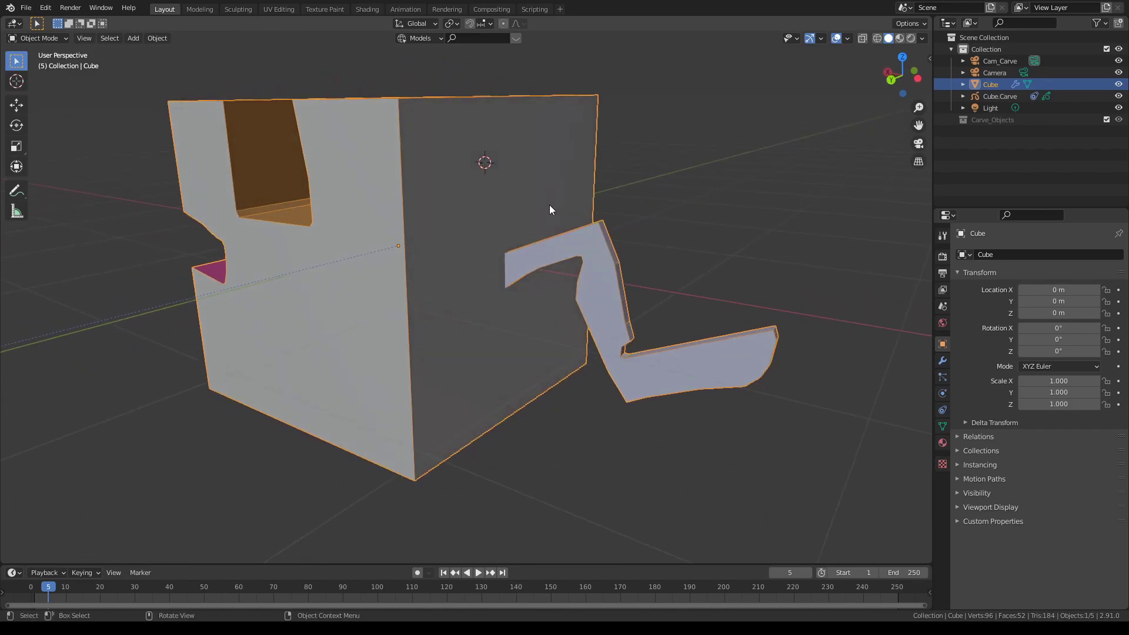
pyautogui.moveTo(579, 250); pyautogui.dragTo(508, 254, button='middle')
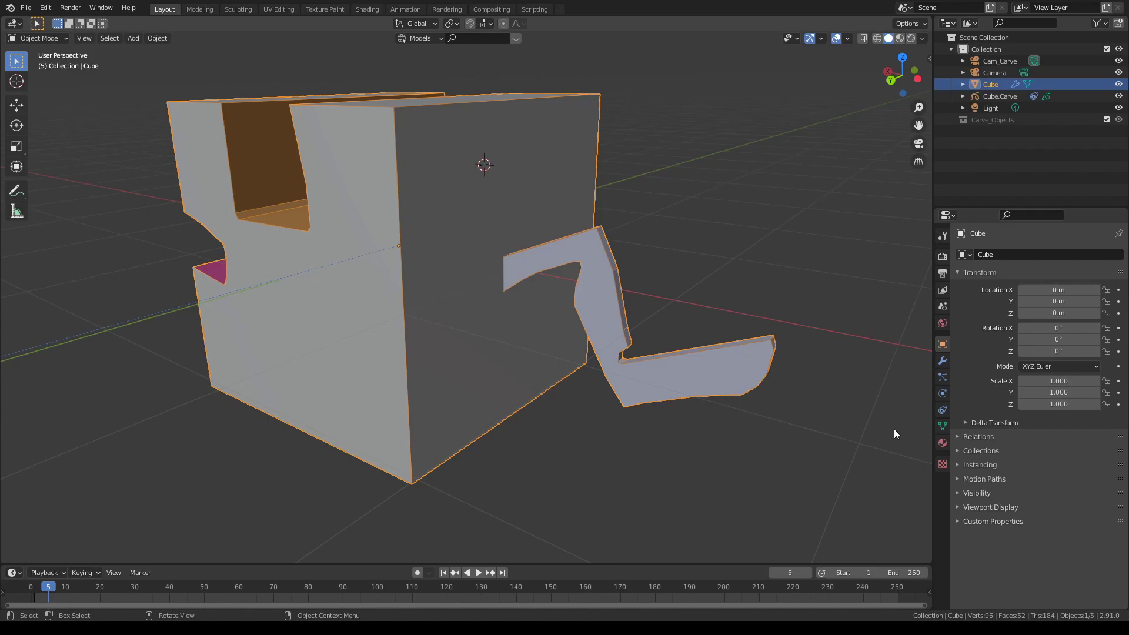
# Enable the Cube's Bevel modifier in the viewport and inspect the bevelled edges.
pyautogui.click(943, 361)
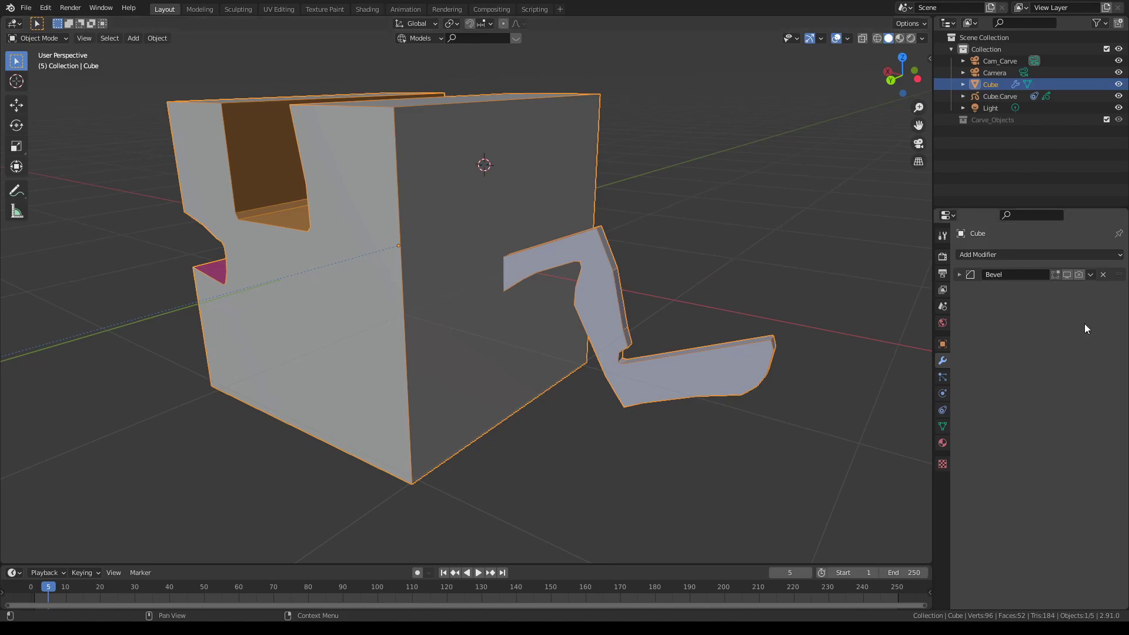
pyautogui.click(1067, 274)
pyautogui.scroll(2, 536, 305)
pyautogui.moveTo(535, 304); pyautogui.dragTo(521, 287, button='middle')
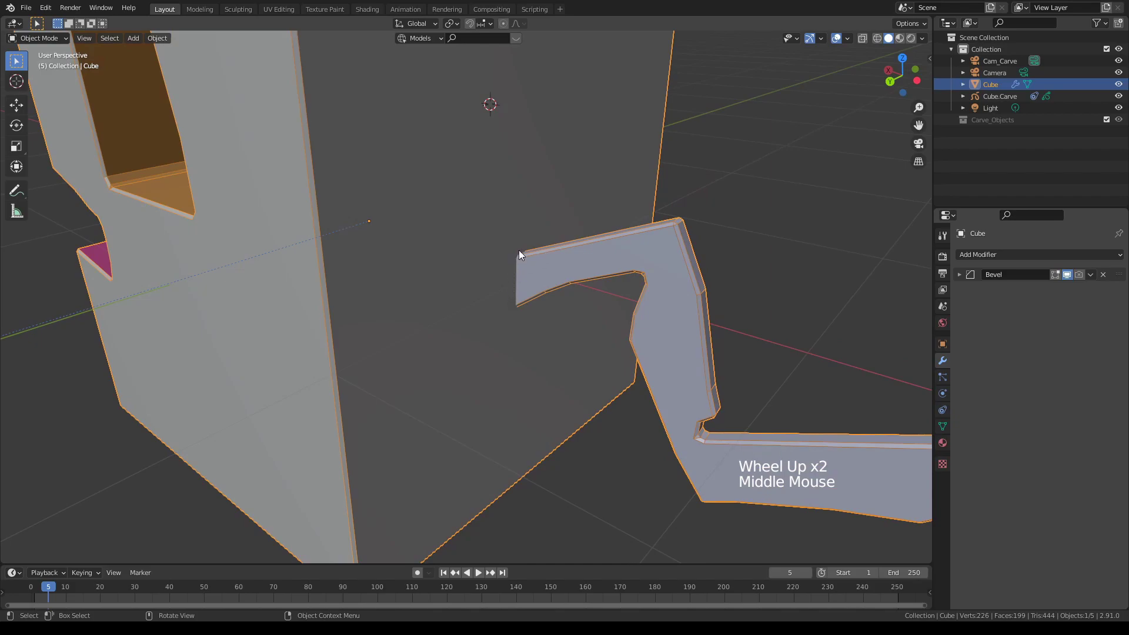
pyautogui.scroll(-1, 500, 310)
pyautogui.moveTo(500, 310); pyautogui.dragTo(508, 332, button='middle')
pyautogui.scroll(-1, 511, 337)
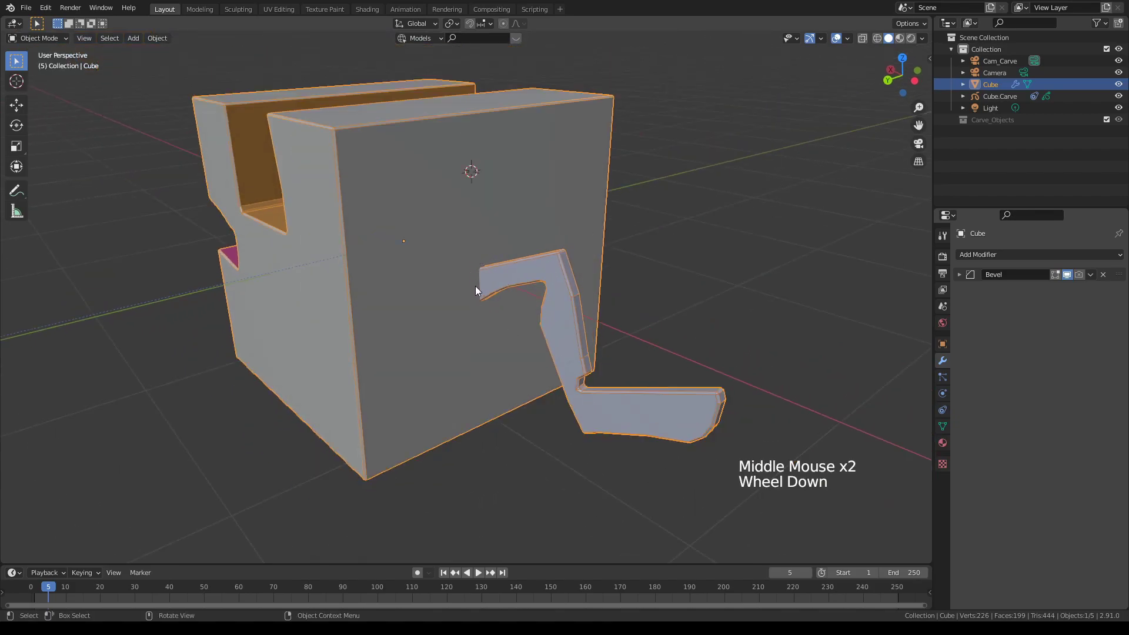
pyautogui.scroll(2, 493, 290)
pyautogui.scroll(-2, 494, 292)
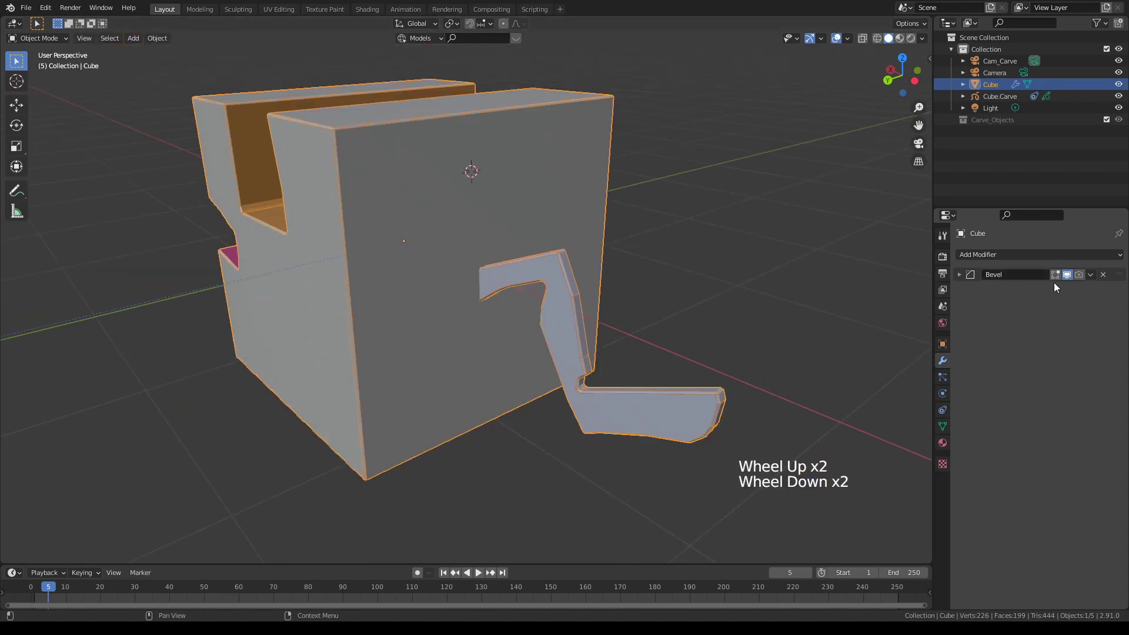
# Disable the Bevel modifier's viewport display so the cube shows sharp edges again.
pyautogui.click(1067, 275)
pyautogui.moveTo(502, 311)
pyautogui.mouseDown(button='middle')
pyautogui.moveTo(534, 316)
pyautogui.moveTo(509, 297)
pyautogui.mouseUp(button='middle')
pyautogui.scroll(2, 510, 319)
pyautogui.scroll(-2, 511, 319)
pyautogui.scroll(-1, 524, 315)
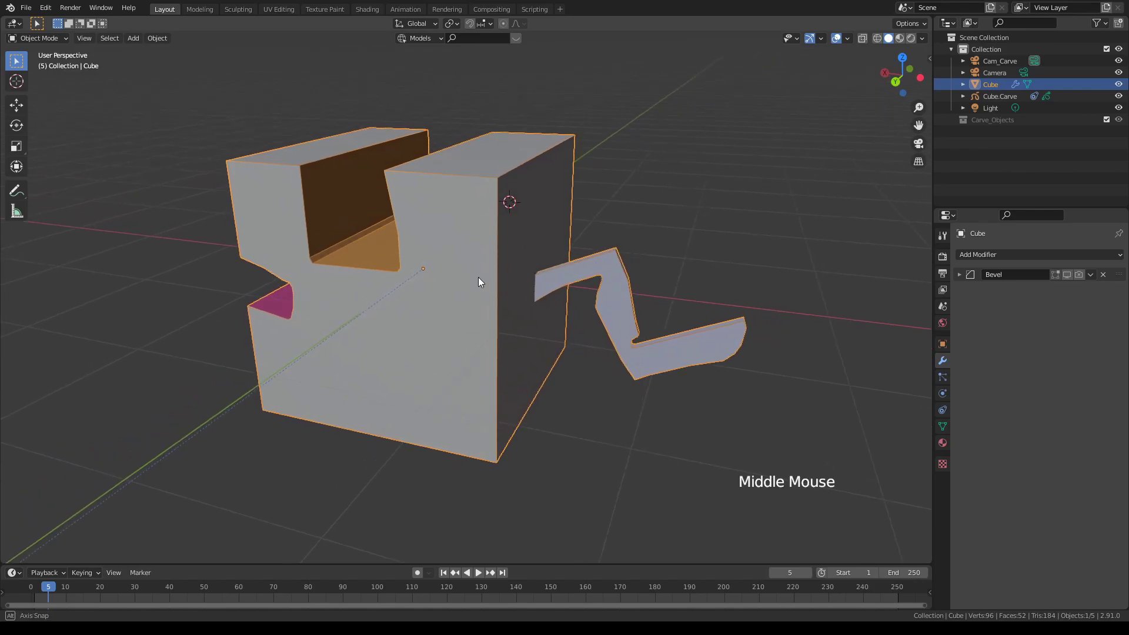
pyautogui.moveTo(479, 282); pyautogui.dragTo(494, 271, button='middle')
pyautogui.moveTo(499, 210); pyautogui.dragTo(481, 247, button='middle')
pyautogui.scroll(1, 480, 220)
pyautogui.scroll(-1, 481, 223)
pyautogui.scroll(-1, 496, 248)
pyautogui.scroll(-1, 498, 249)
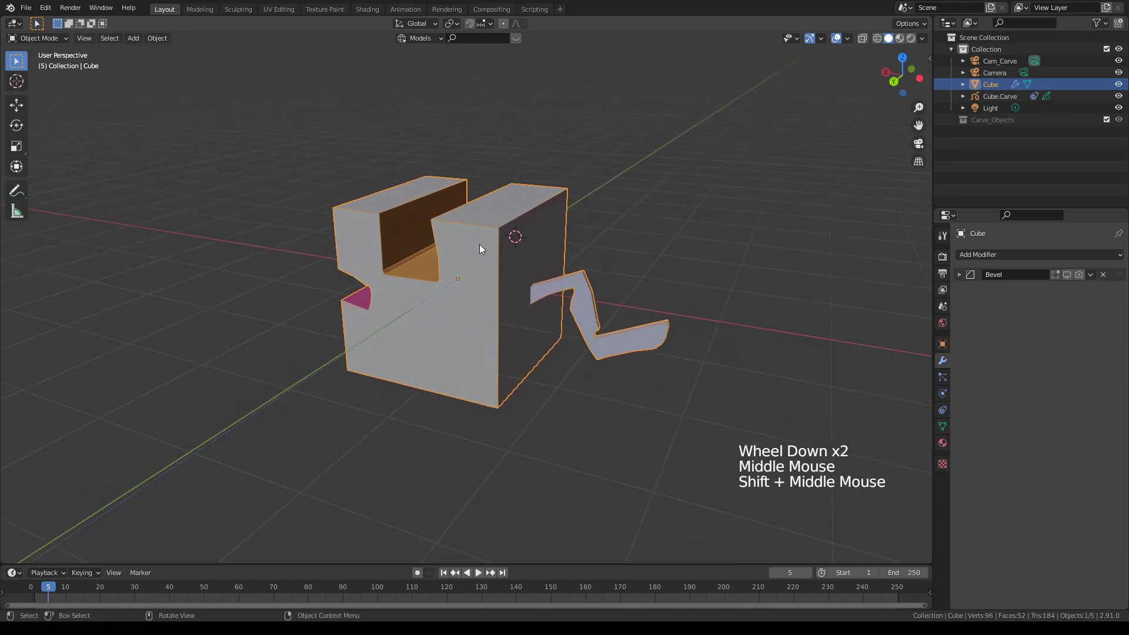